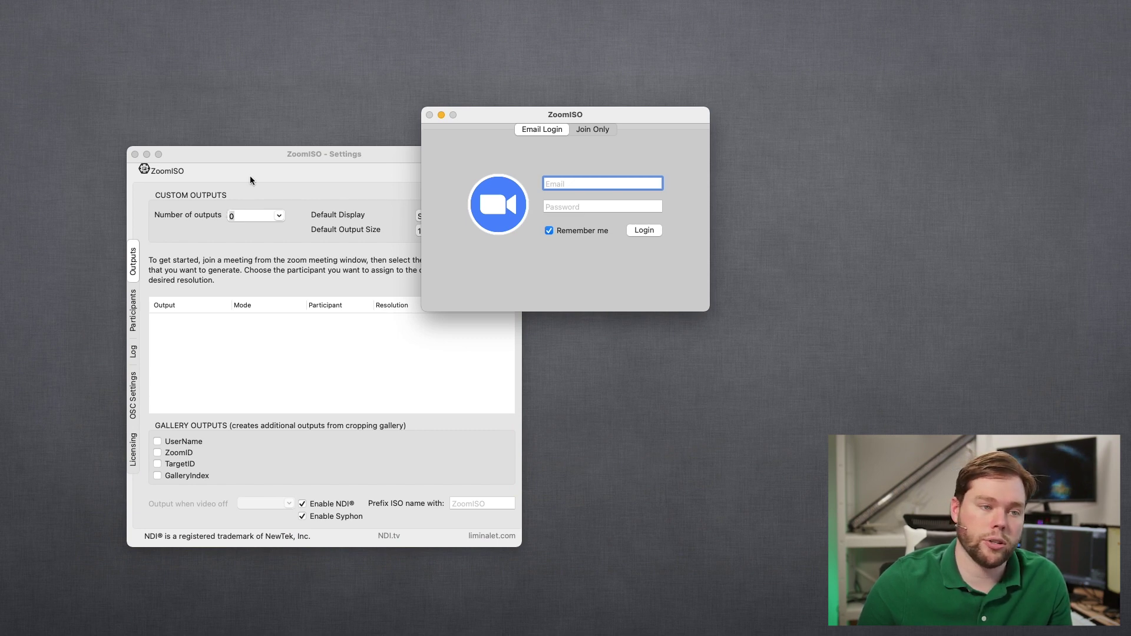
Step: Move the login window to the right and switch it to the Join Only form
left_click_drag(511, 116, 723, 181)
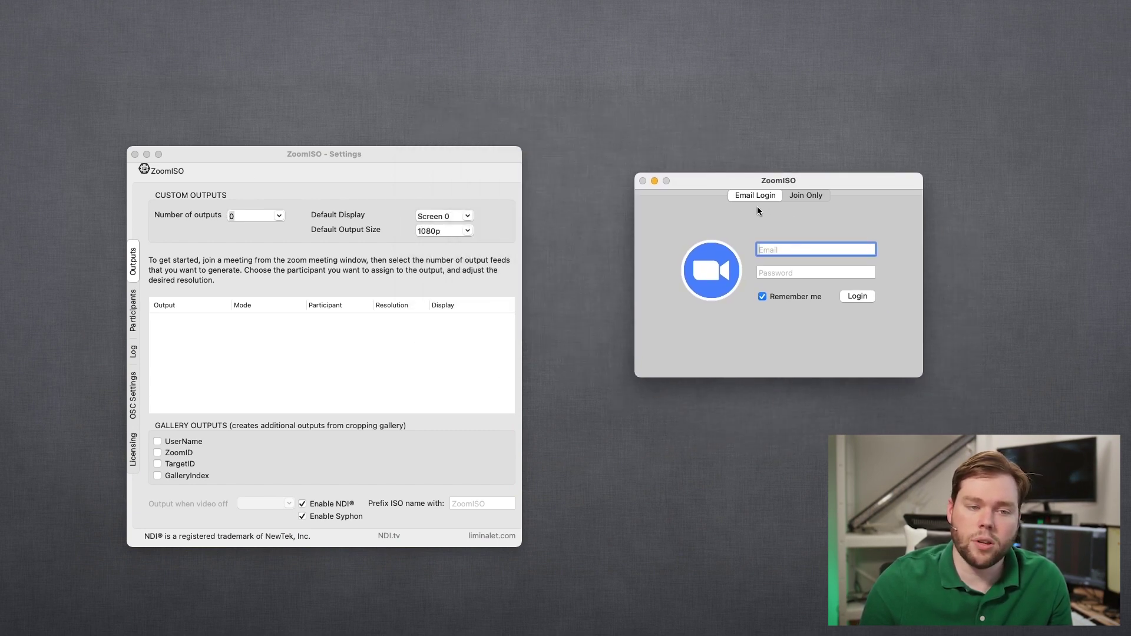
left_click(809, 197)
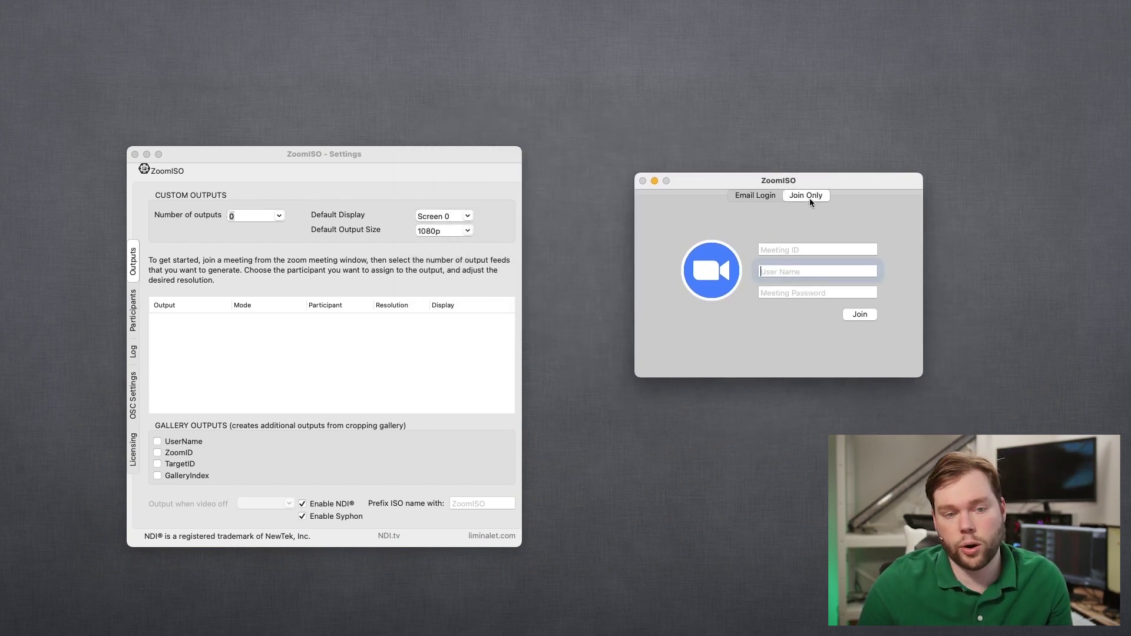
left_click(758, 196)
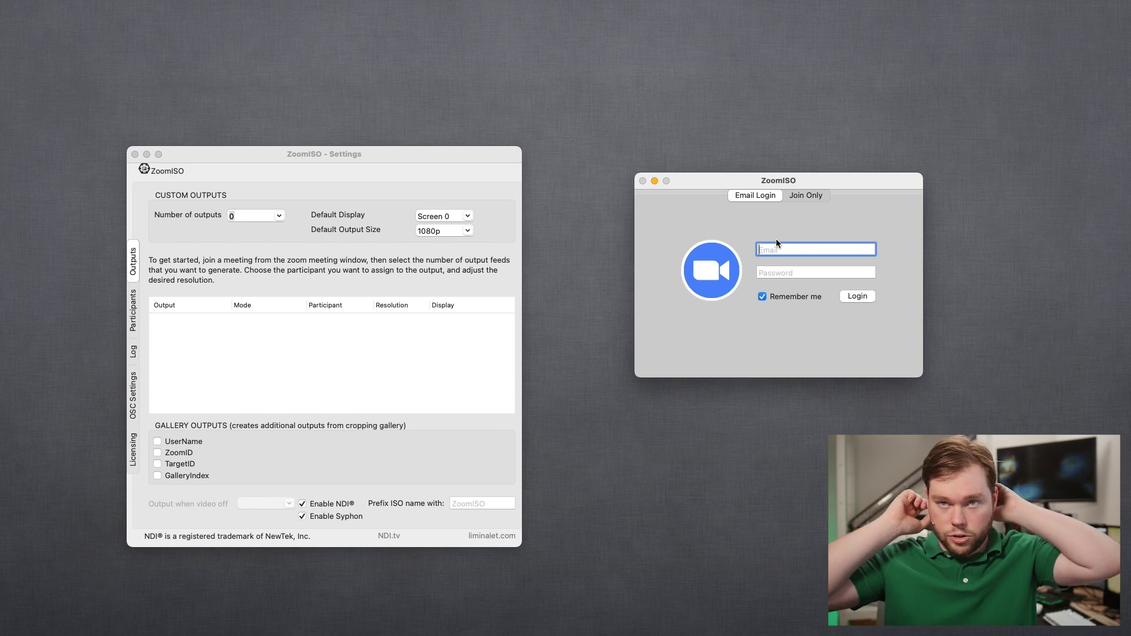
left_click(808, 198)
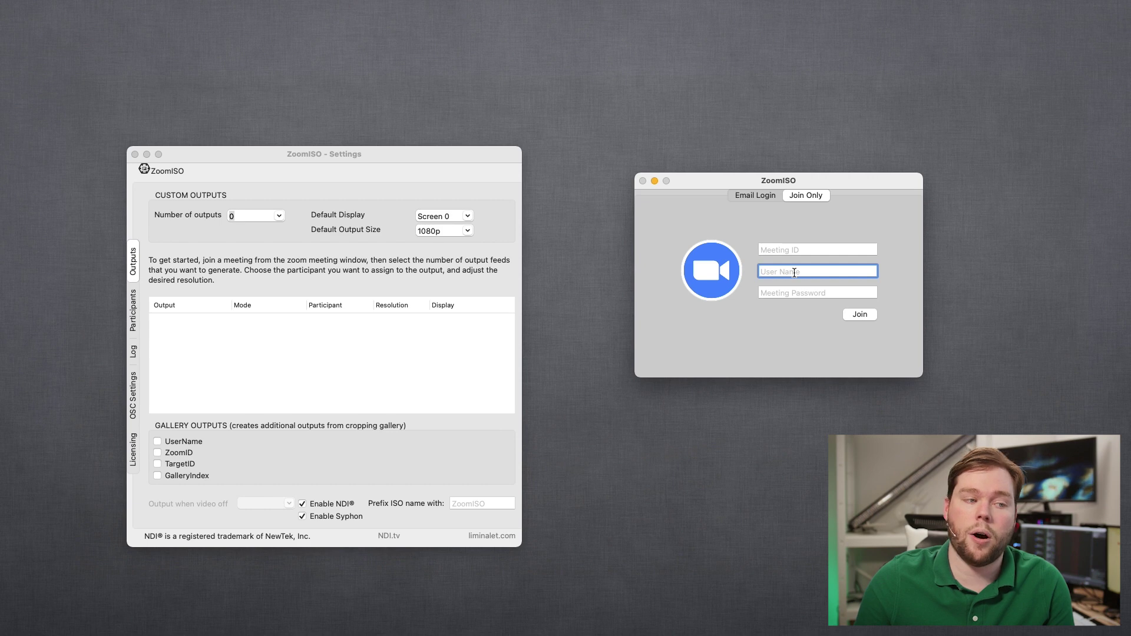
Step: Raise the Settings window and go from the Participants page to the Log page
left_click_drag(238, 155, 282, 119)
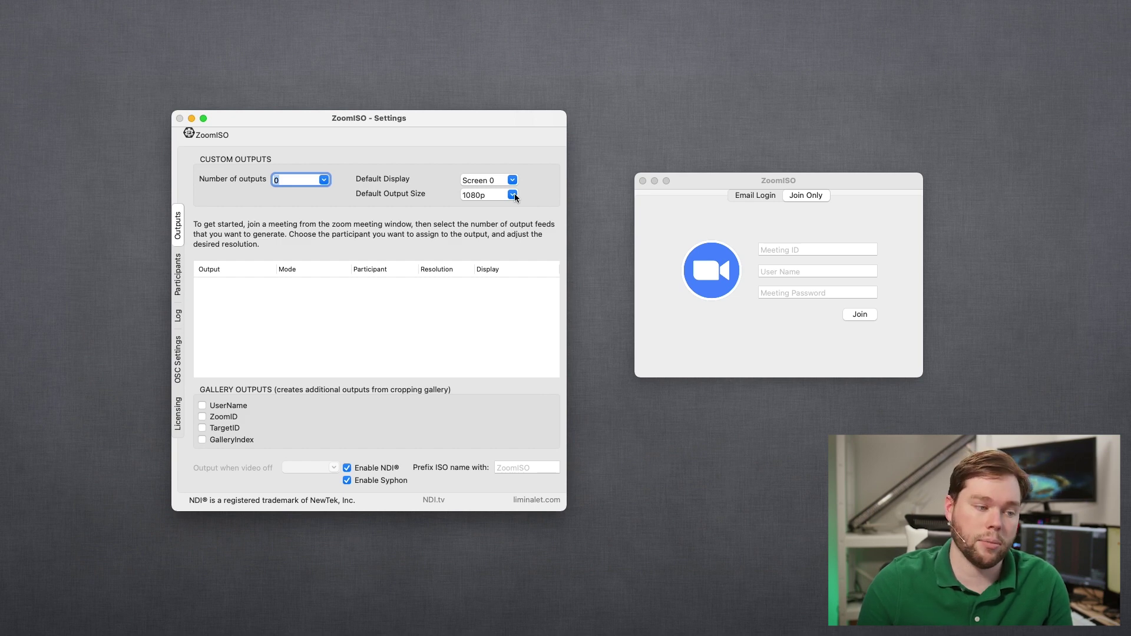
left_click(180, 286)
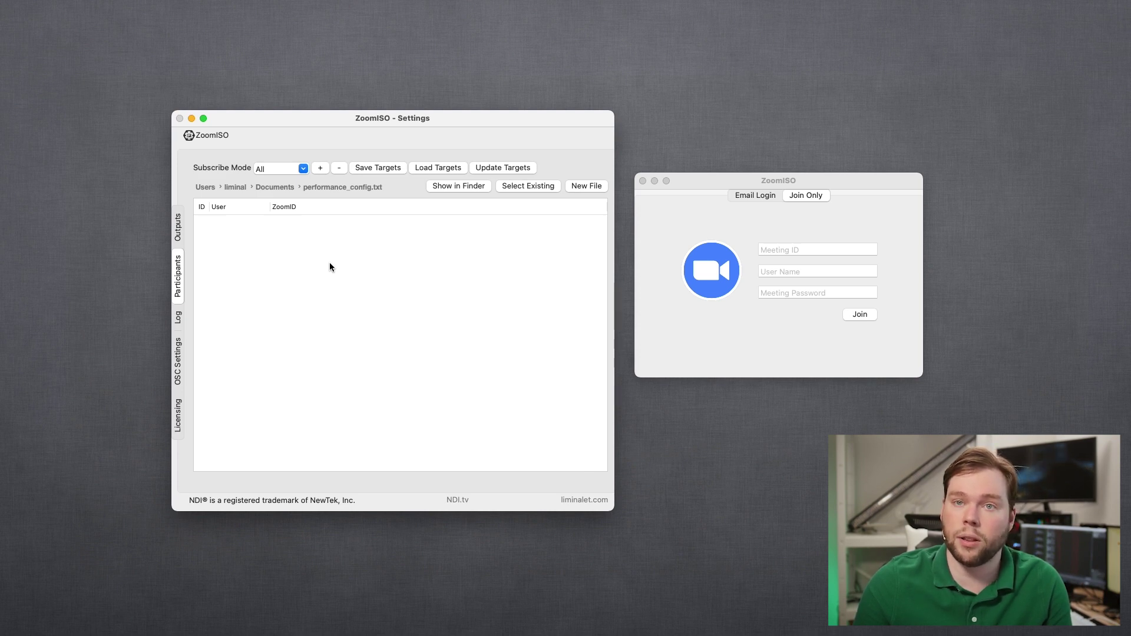
left_click(181, 317)
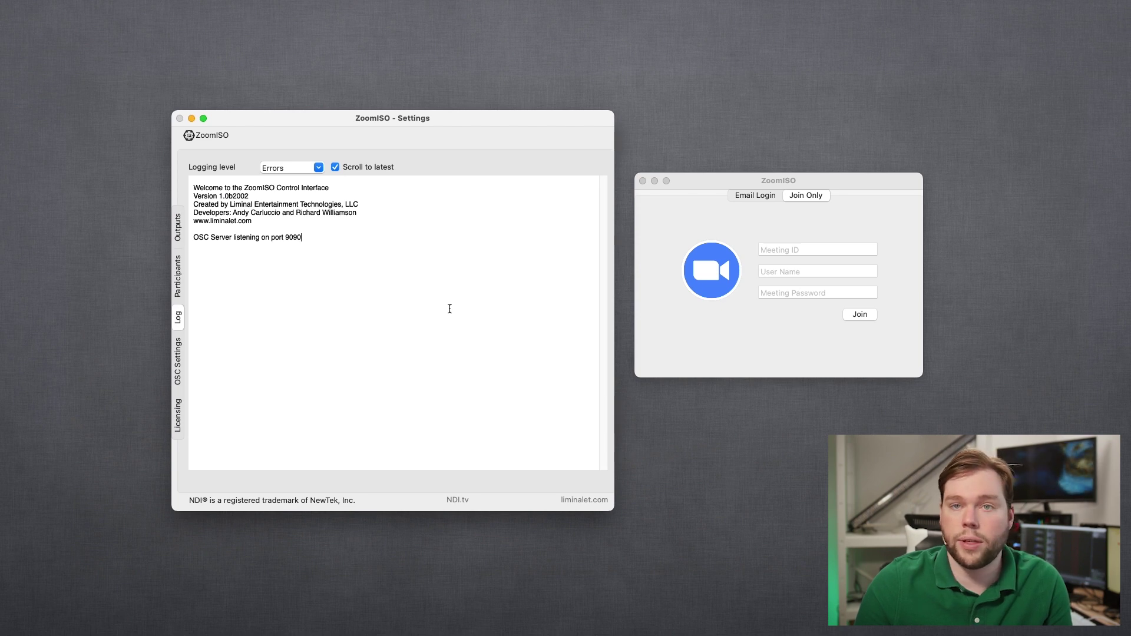
Step: Set the logging level to Warnings and open the OSC Settings page
left_click(319, 168)
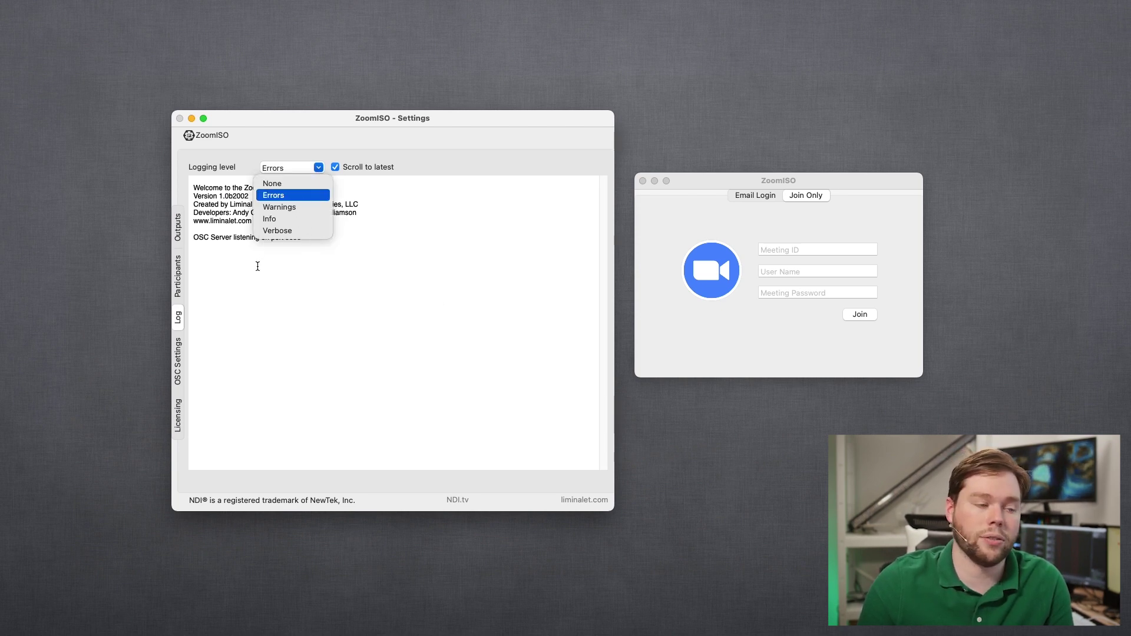
left_click(268, 220)
left_click(318, 168)
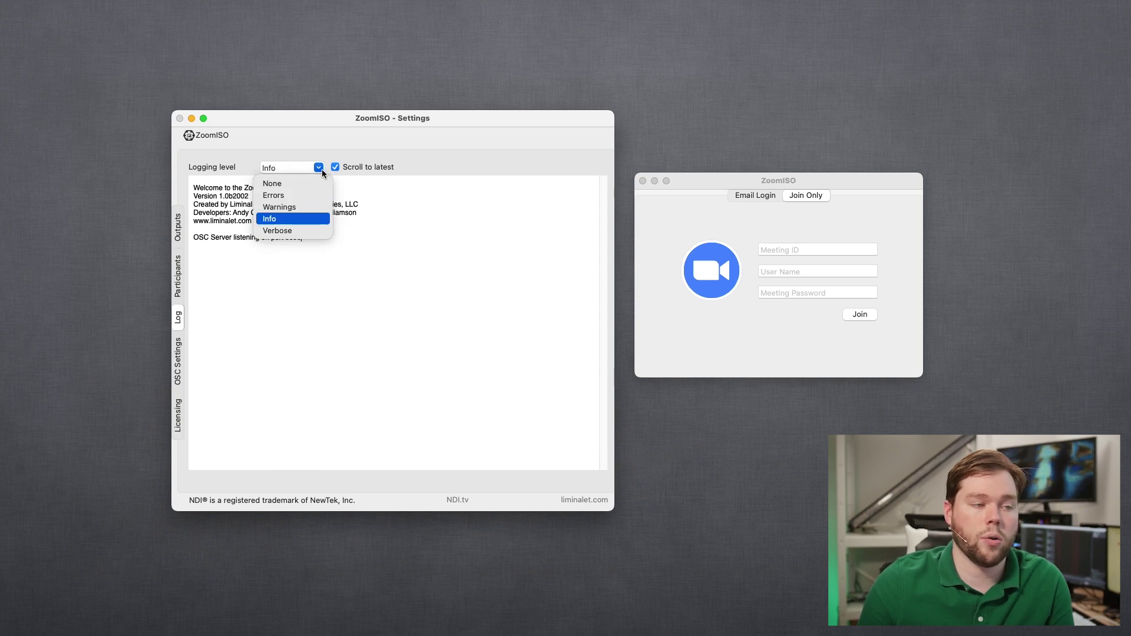
left_click(404, 271)
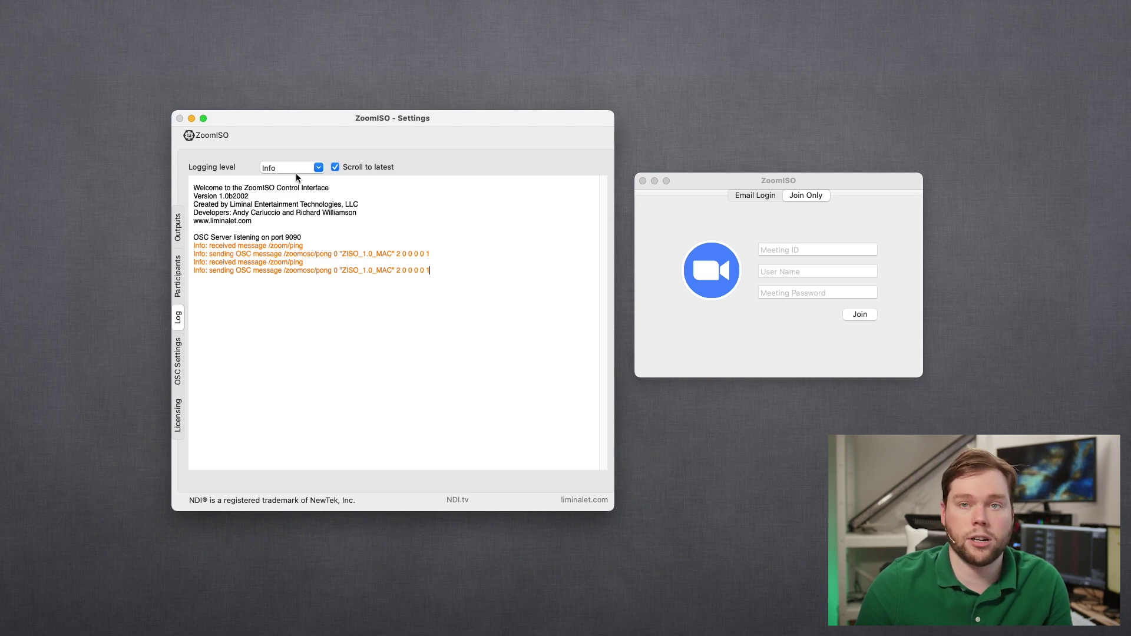
left_click(317, 167)
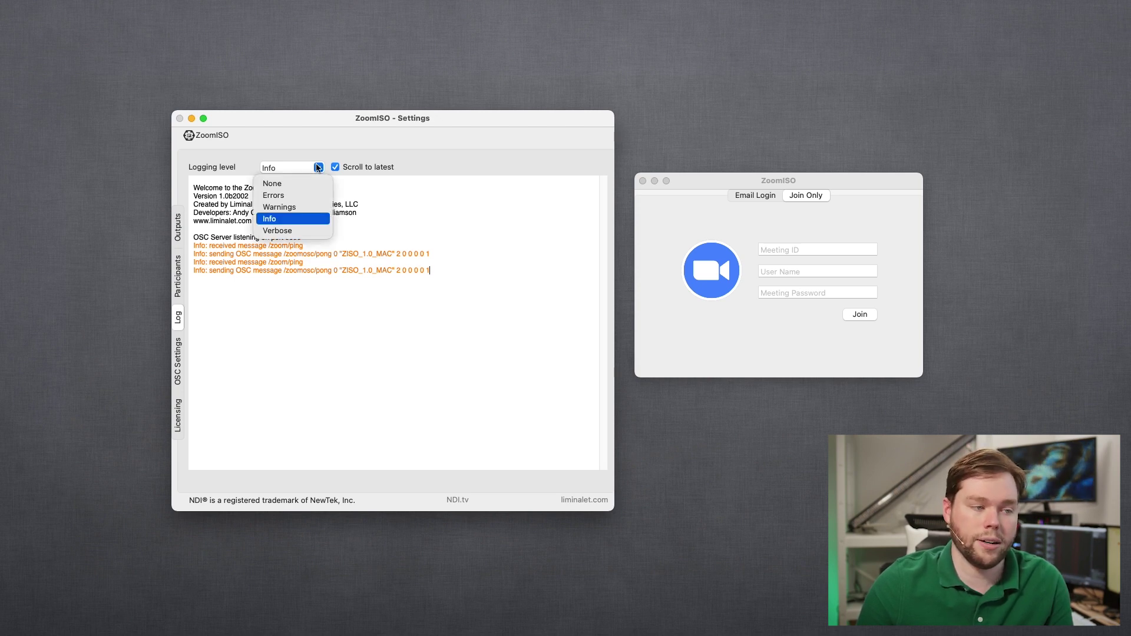
left_click(277, 209)
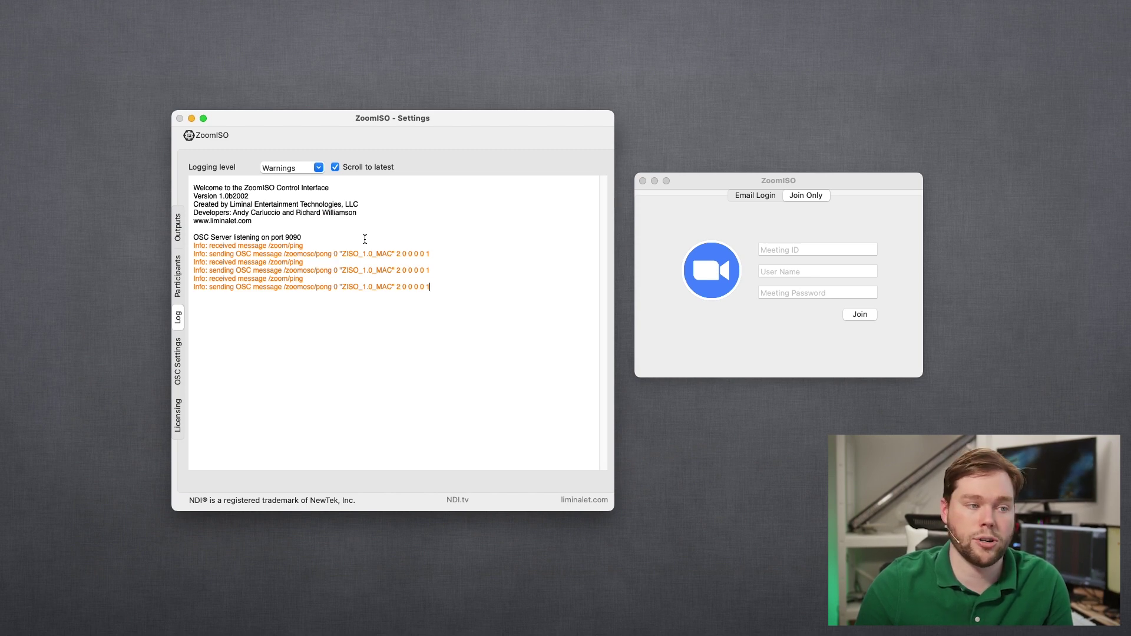
left_click(182, 369)
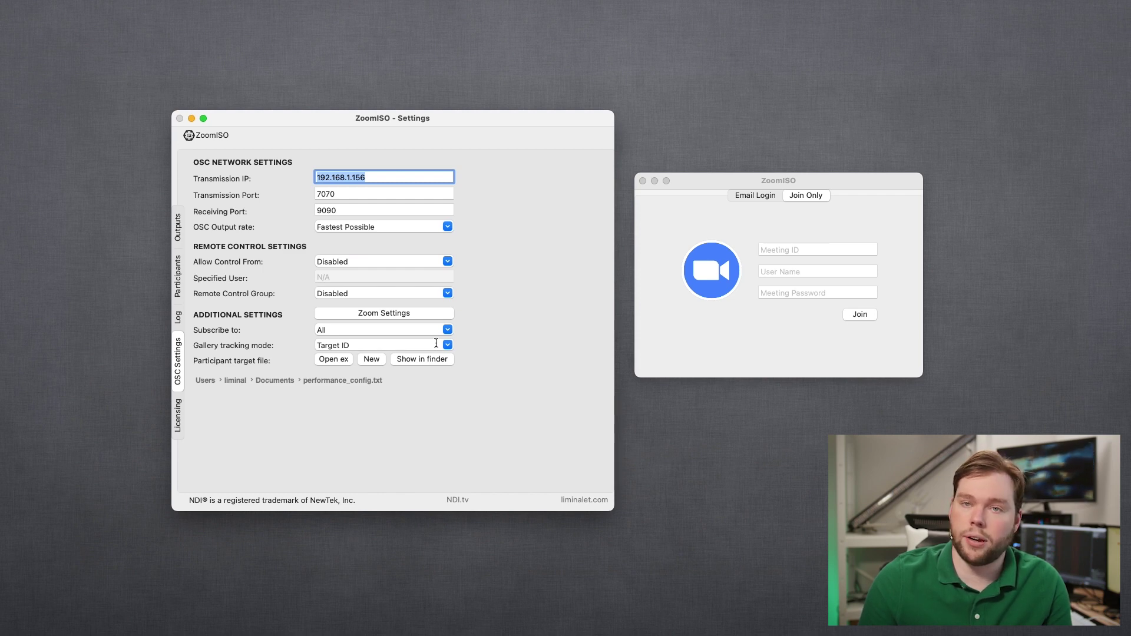
left_click(179, 420)
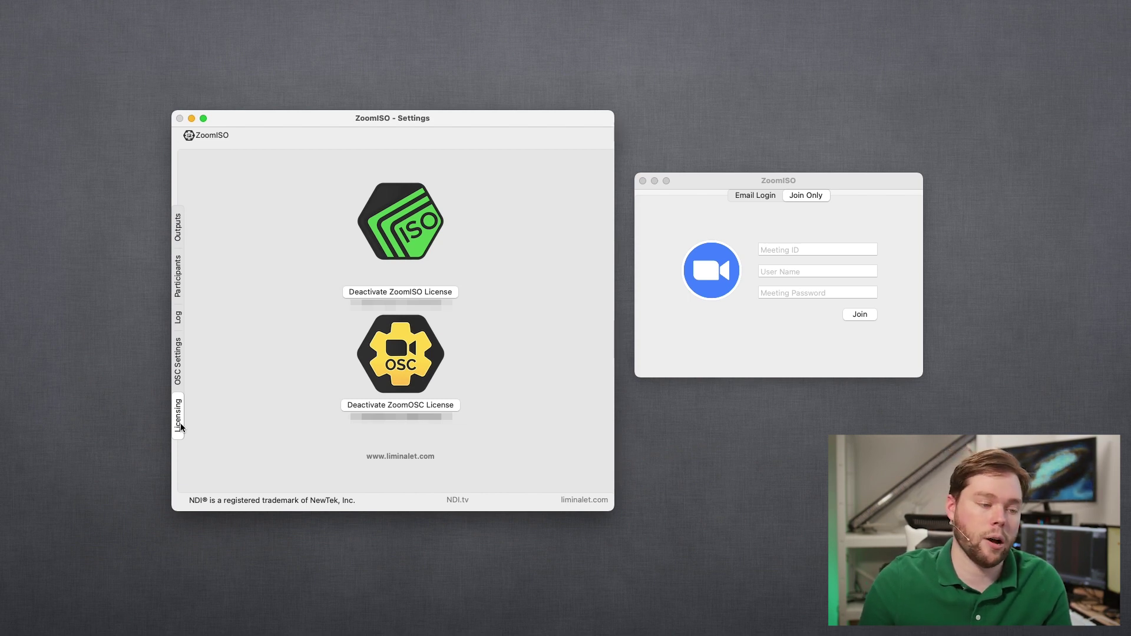
Step: Return Settings to the Outputs page and bring up the note holding the meeting link
left_click(177, 226)
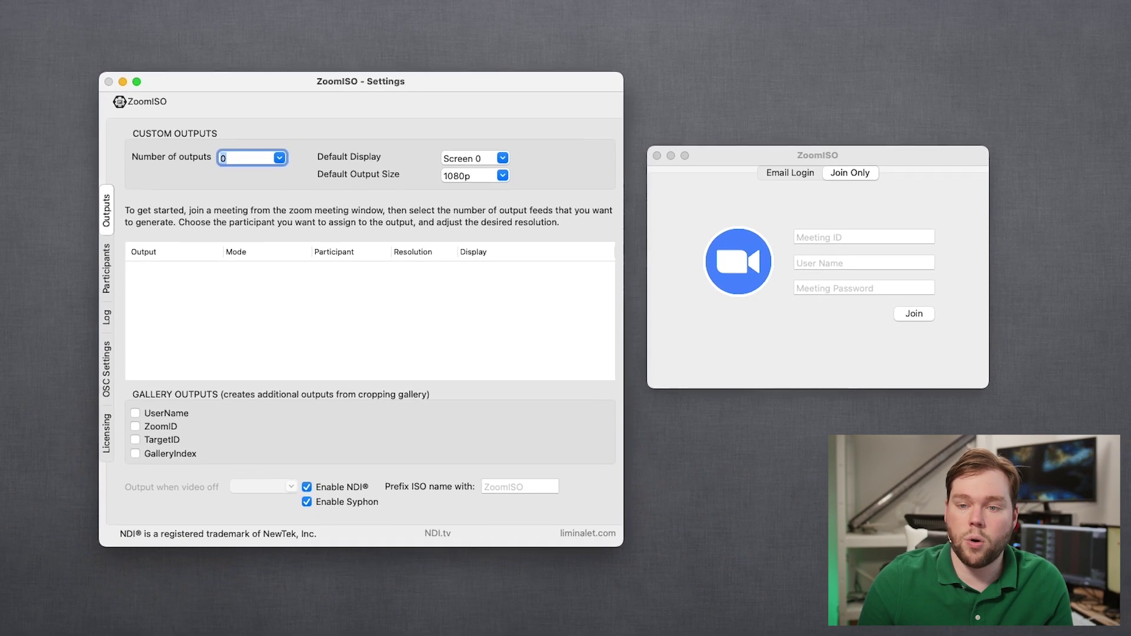
key("super+Tab")
Step: Copy the meeting ID from the Notes link into the Meeting ID field
left_click_drag(500, 220, 489, 291)
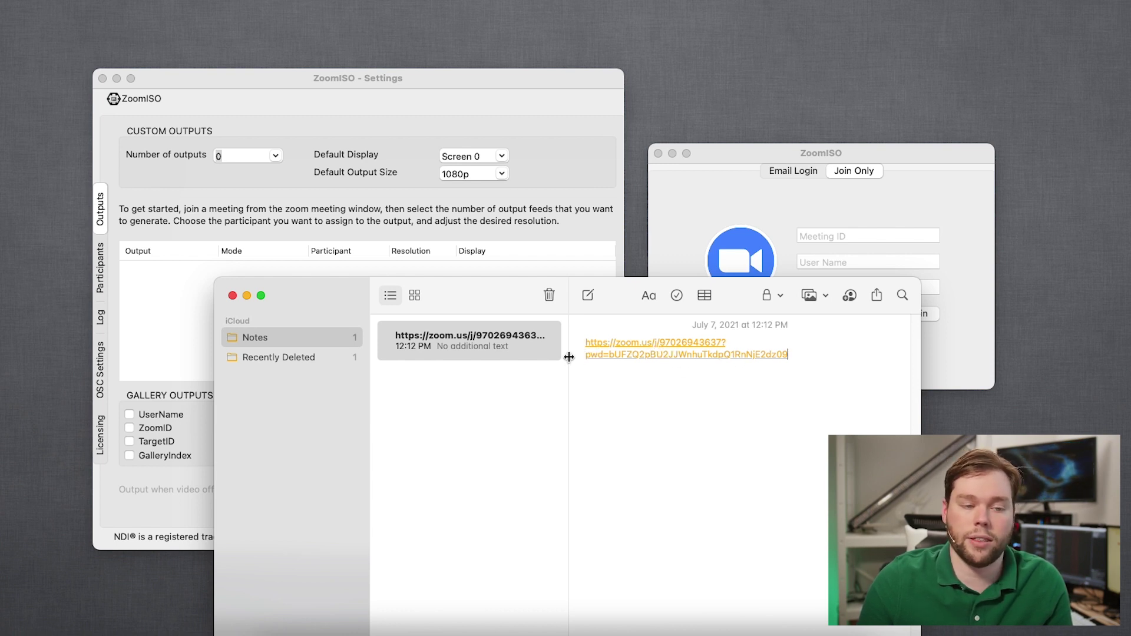
left_click(721, 374)
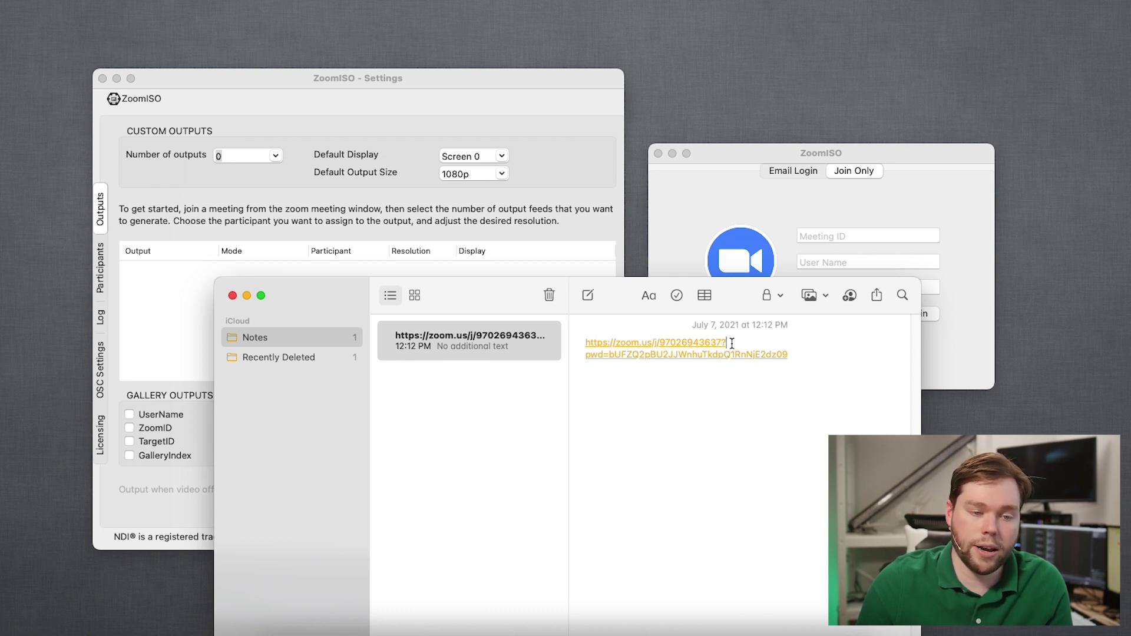
left_click_drag(730, 344, 659, 346)
key("super+c")
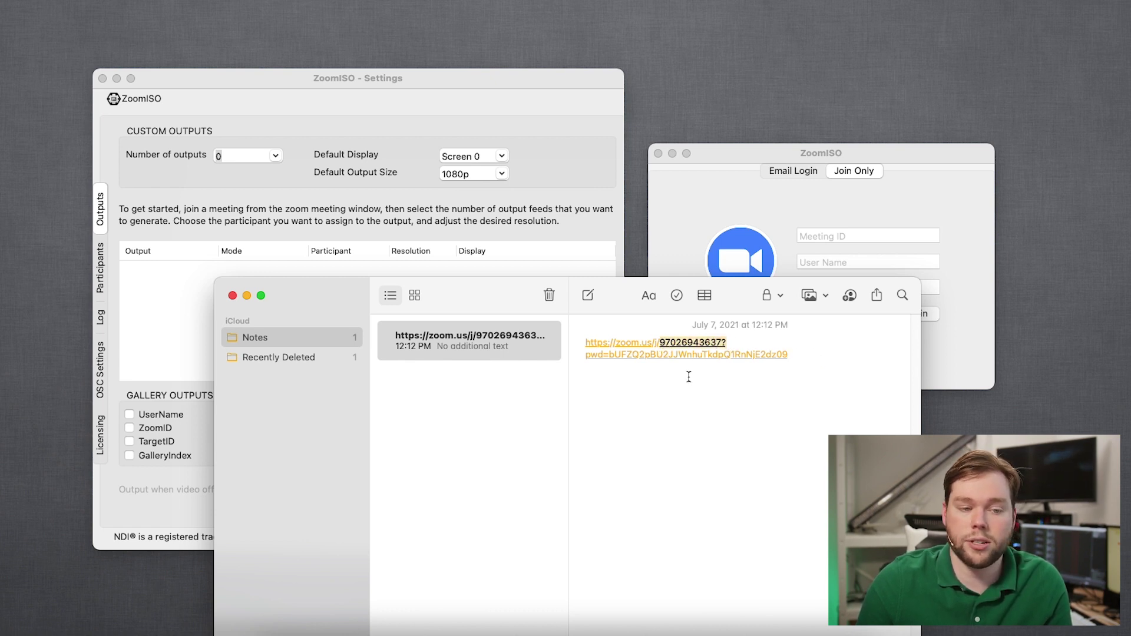
left_click(849, 237)
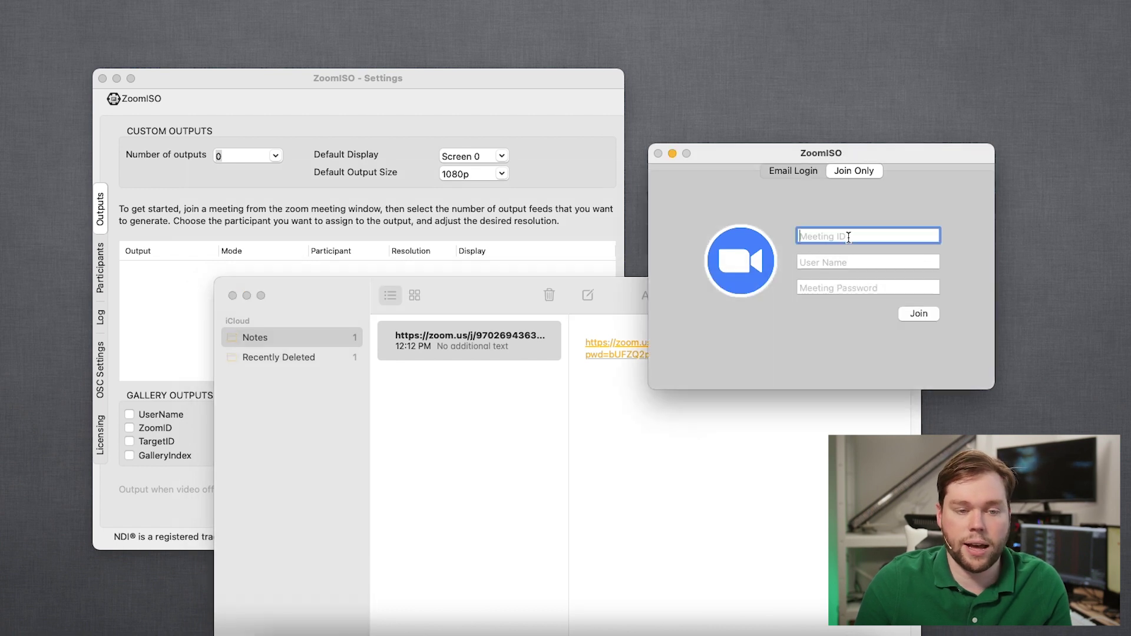
key("super+v")
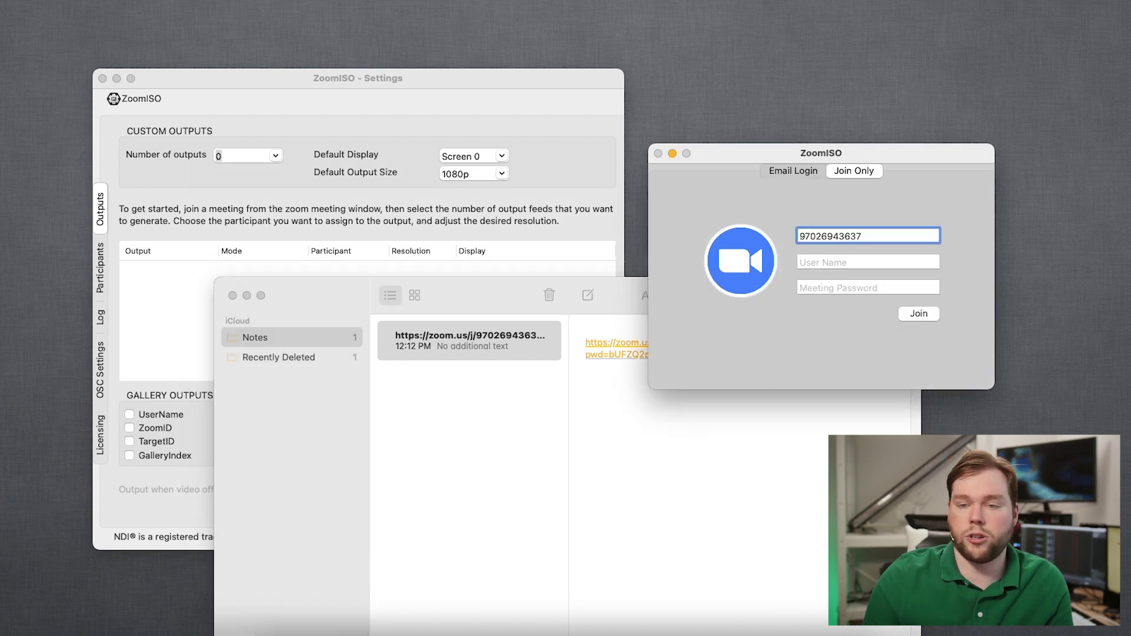
Step: Copy the passcode from the end of the link into the Meeting Password field
left_click(709, 475)
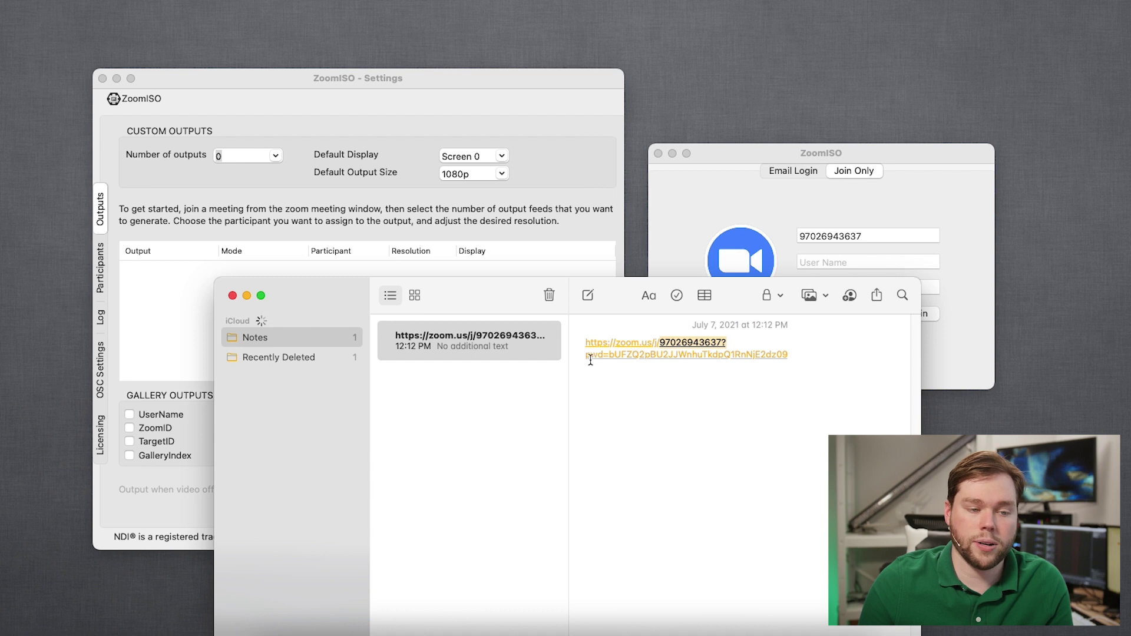
left_click(820, 357)
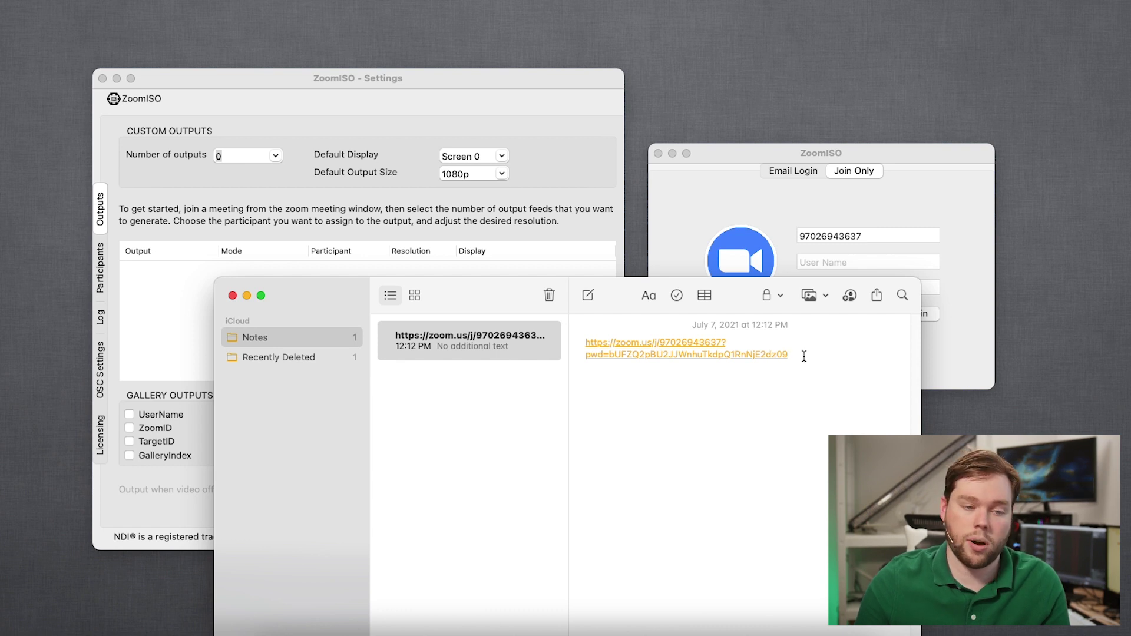
left_click_drag(804, 357, 611, 357)
key("super+c")
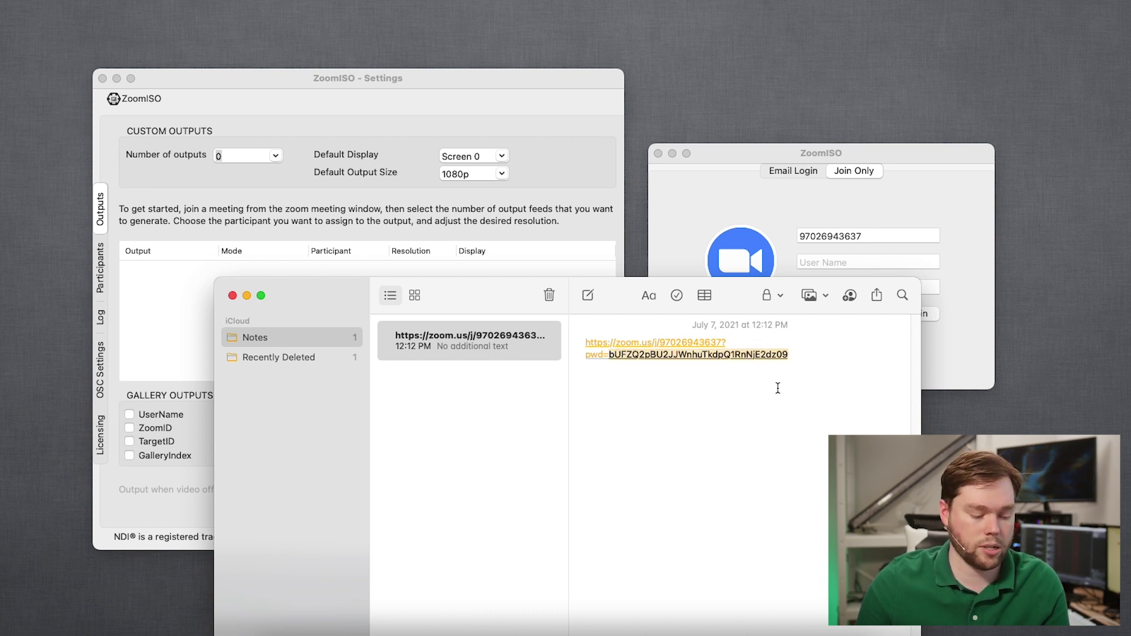
left_click(977, 279)
left_click(861, 288)
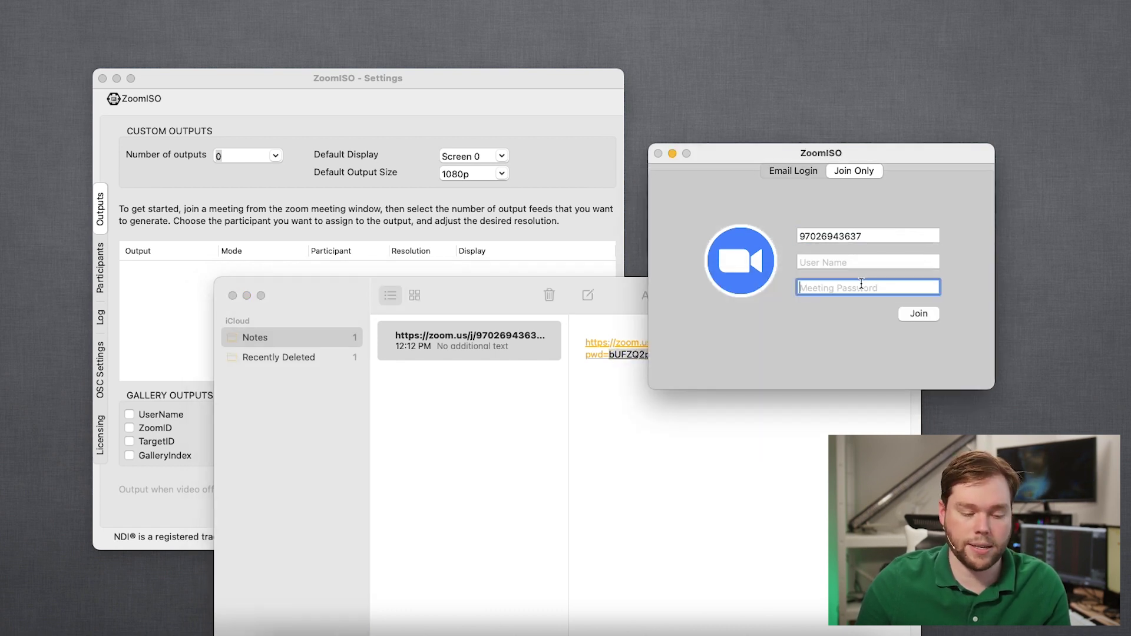
key("super+v")
Step: Enter the user name 'ZoomISO' and join the meeting
left_click(838, 261)
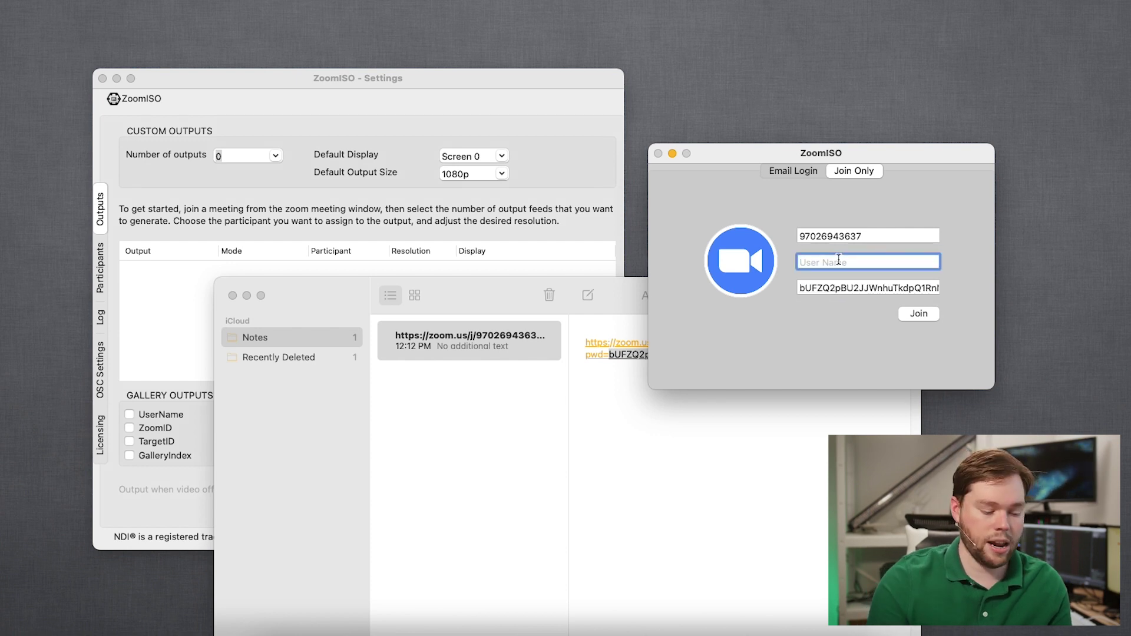
type("ZoomISO")
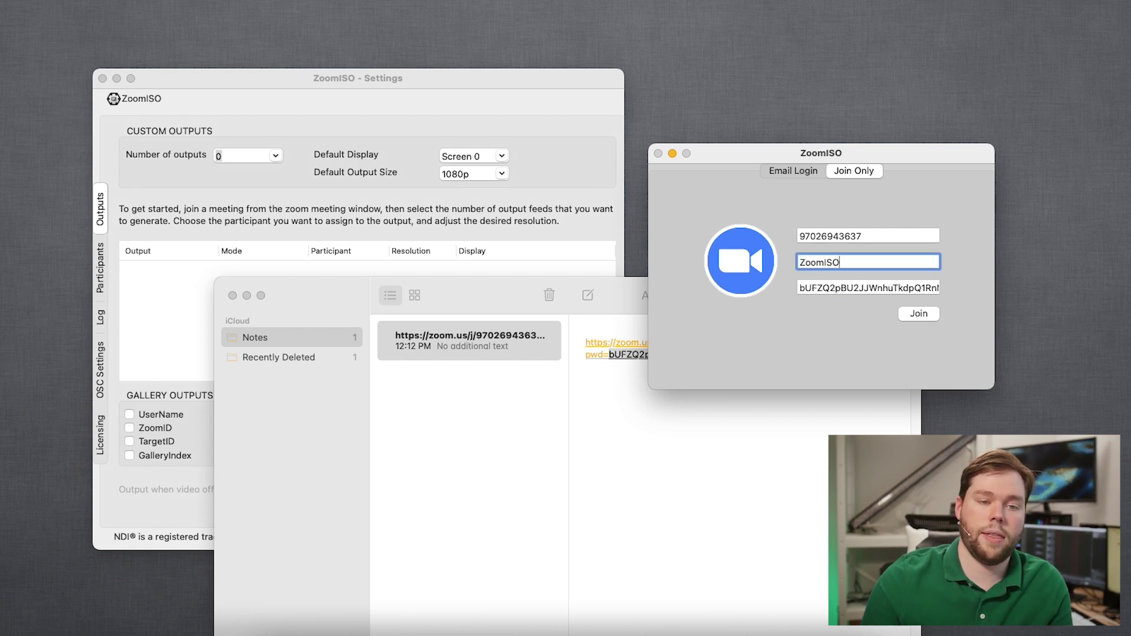
left_click(922, 315)
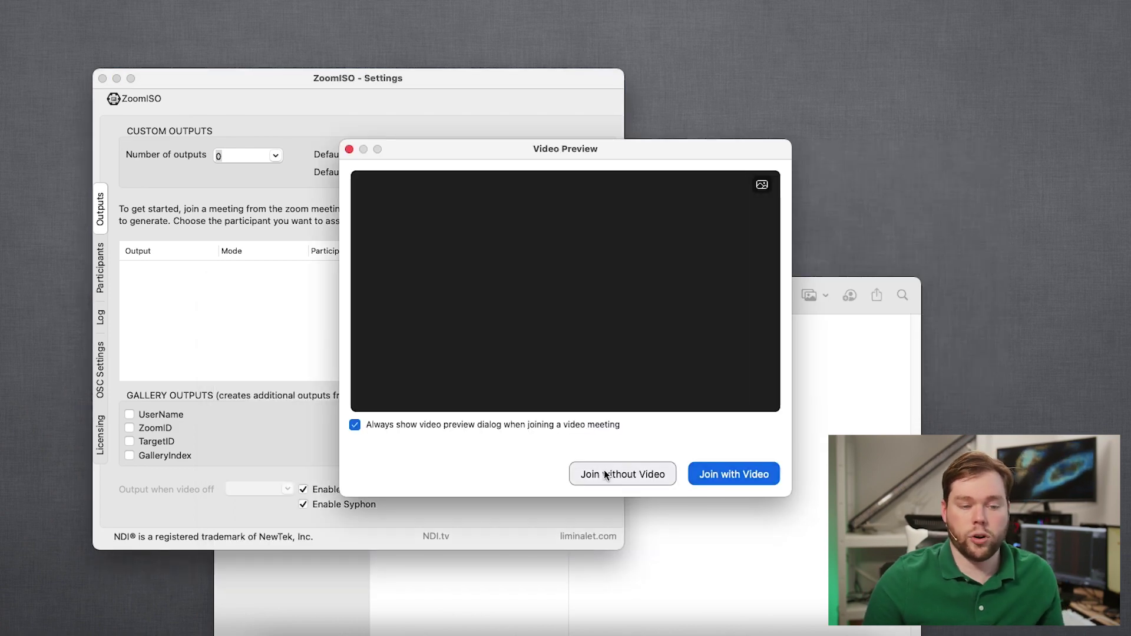
Step: Join the meeting without video and continue without audio
left_click(600, 474)
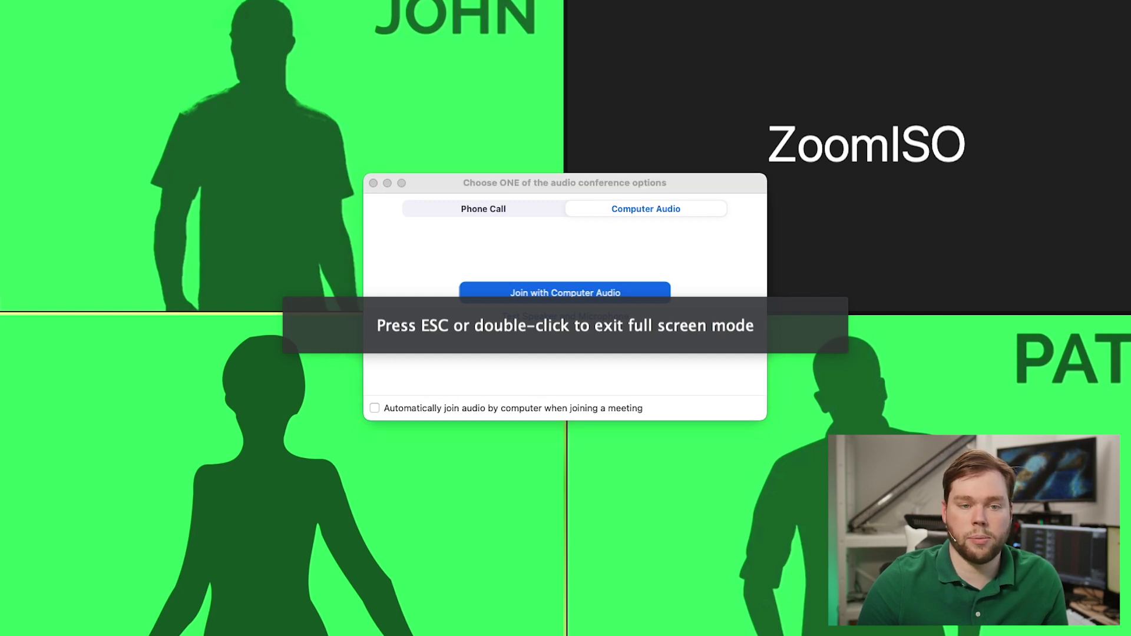
left_click(372, 184)
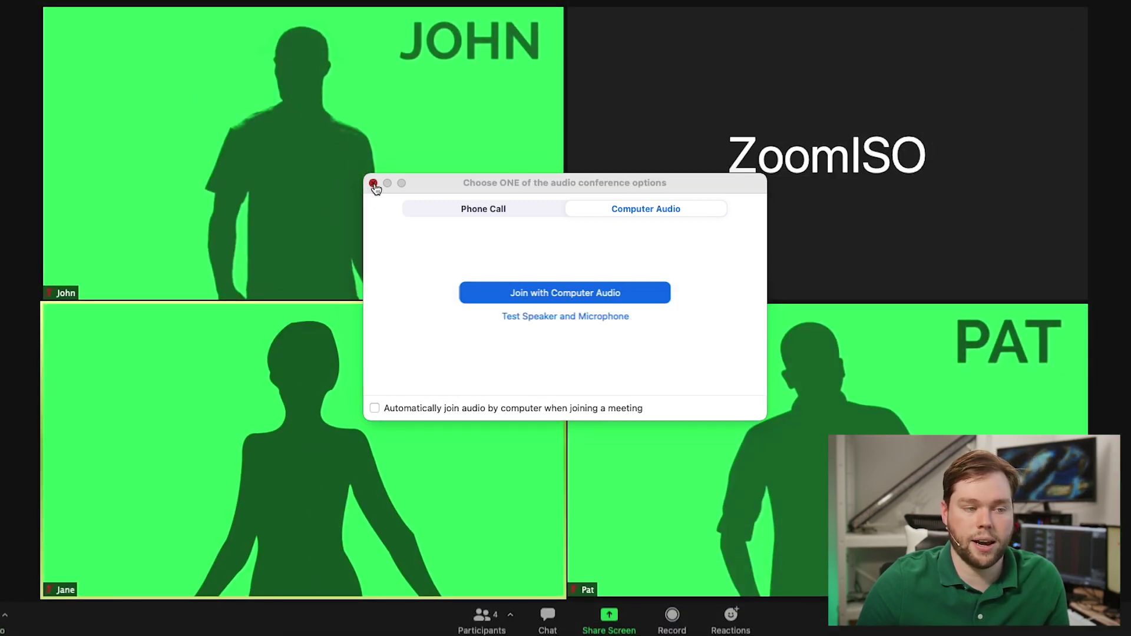
left_click(614, 342)
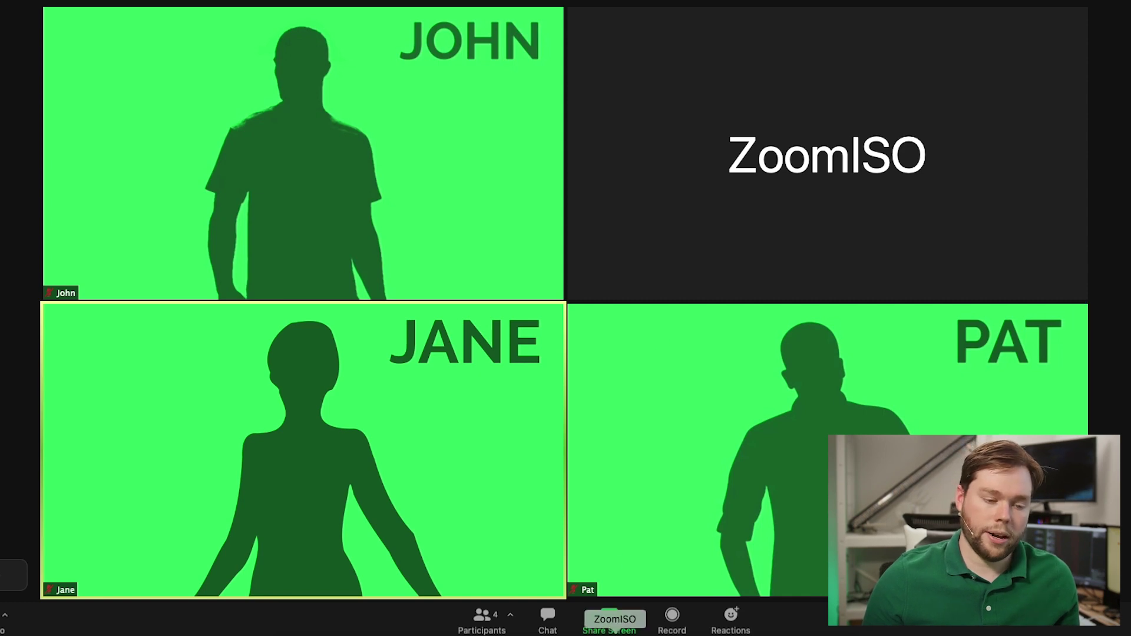
right_click(610, 626)
Step: Bring the ZoomISO Settings window to the front via Show All Windows and move it over the gallery
left_click(670, 585)
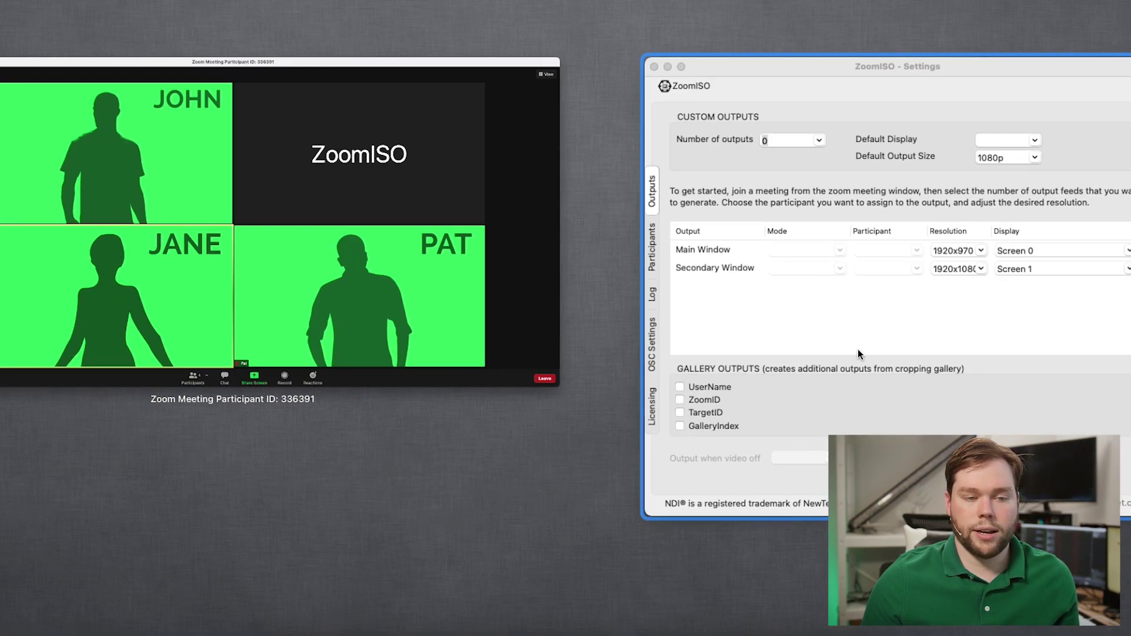
left_click(858, 348)
left_click_drag(325, 80, 686, 99)
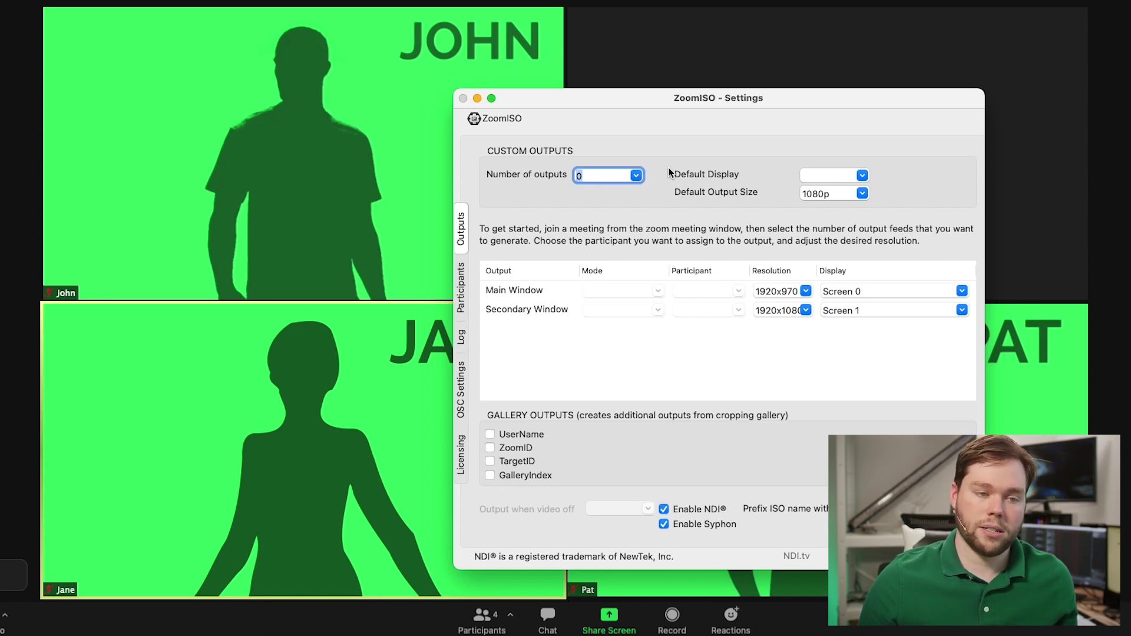
key("Right")
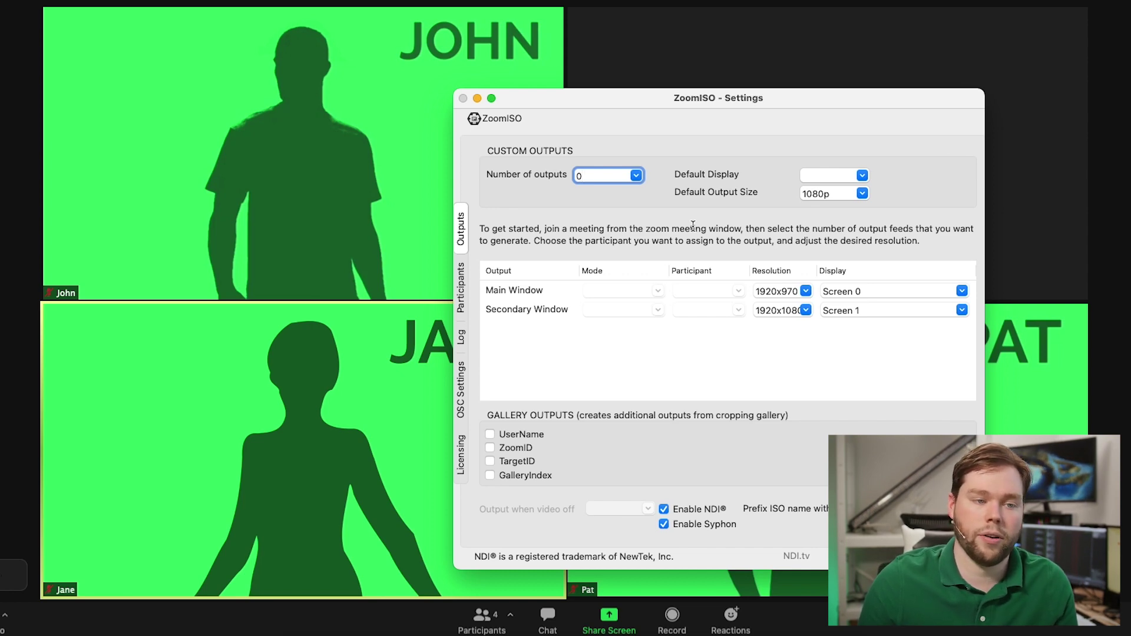
mouse_move(632, 99)
left_mouse_down()
mouse_move(631, 114)
mouse_move(837, 368)
mouse_move(643, 104)
left_mouse_up()
Step: Set Number of outputs to 3, Default Display to Screen 0 and Default Output Size to 1080p
left_click(659, 181)
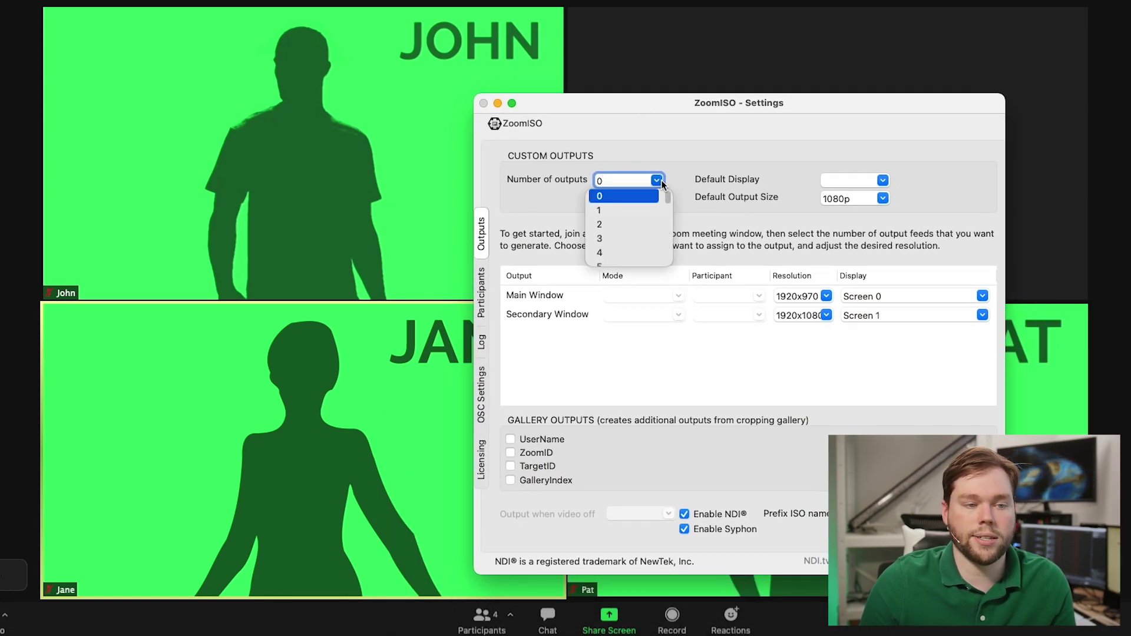
left_click(601, 238)
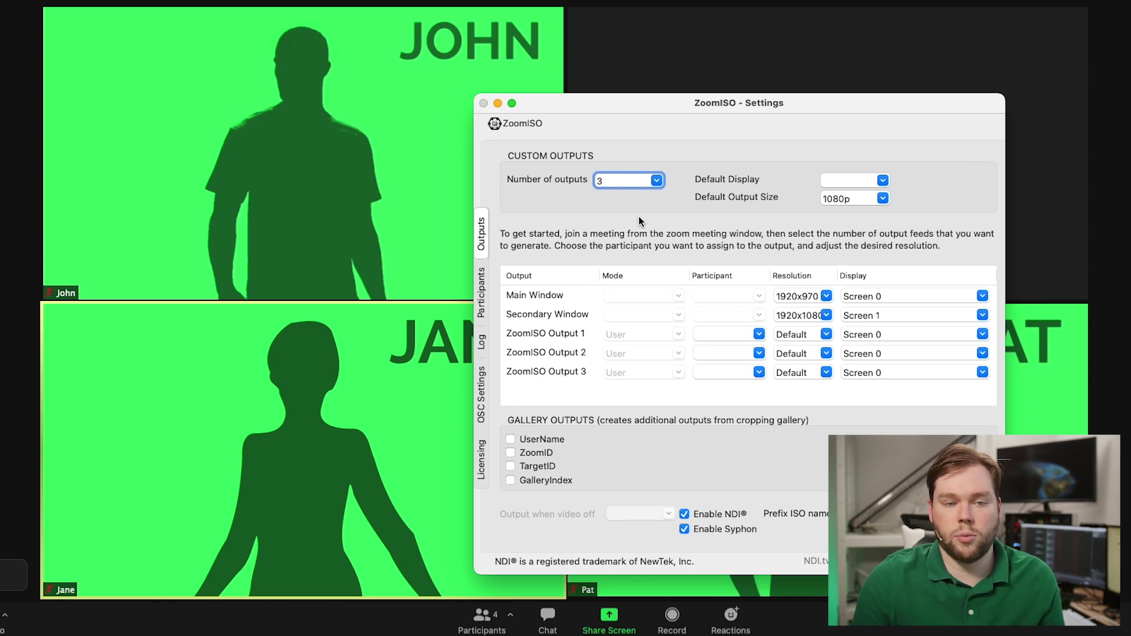
left_click(883, 181)
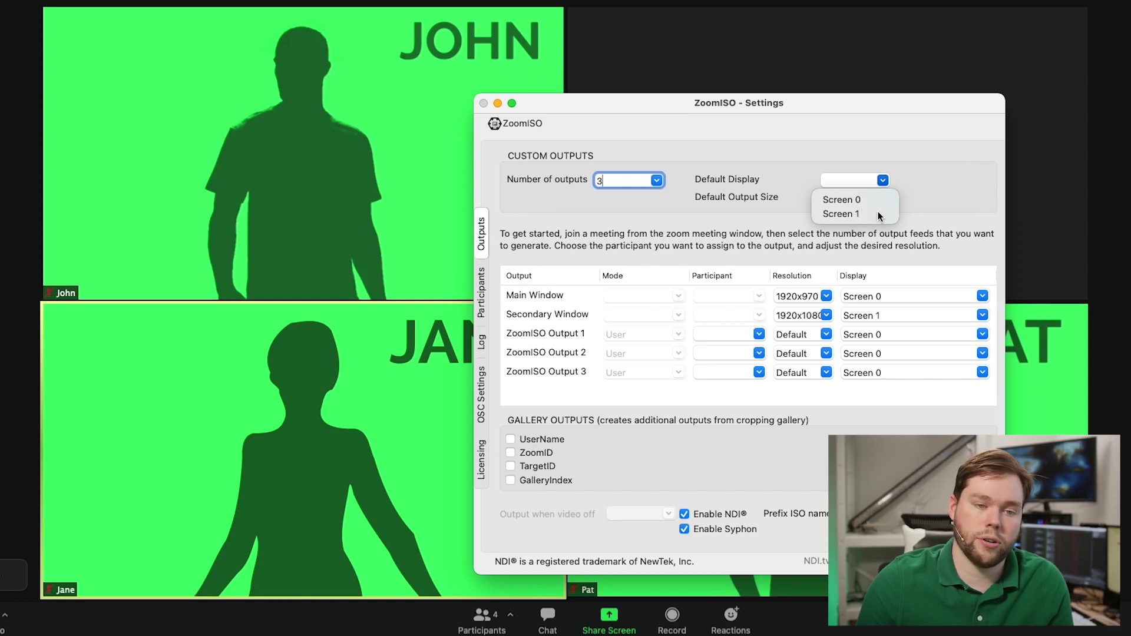
left_click(870, 203)
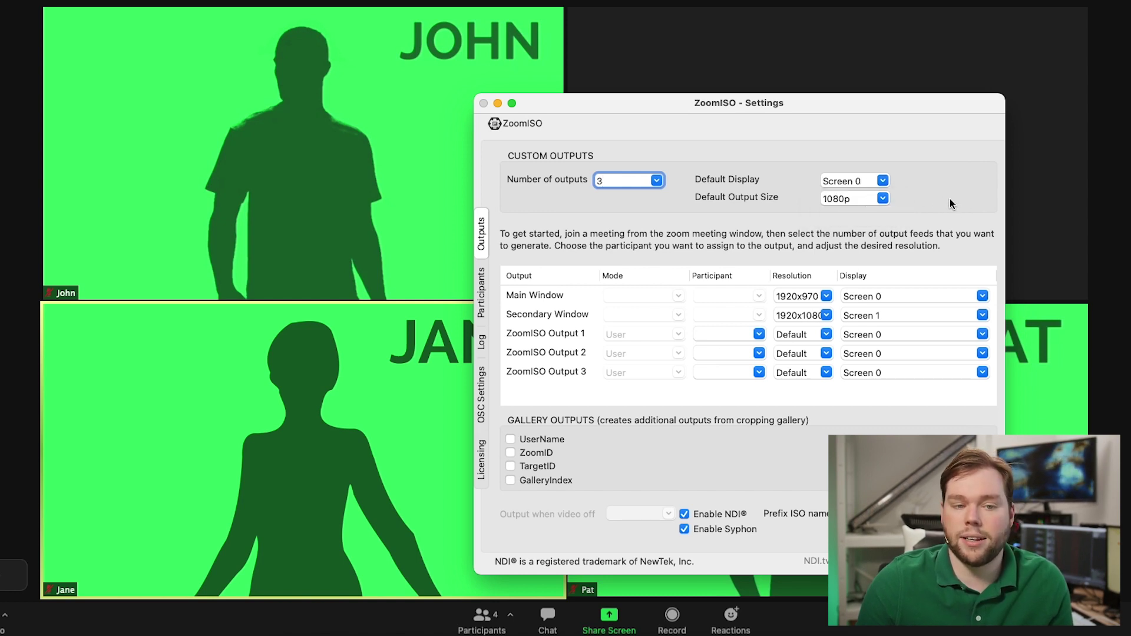
left_click(887, 199)
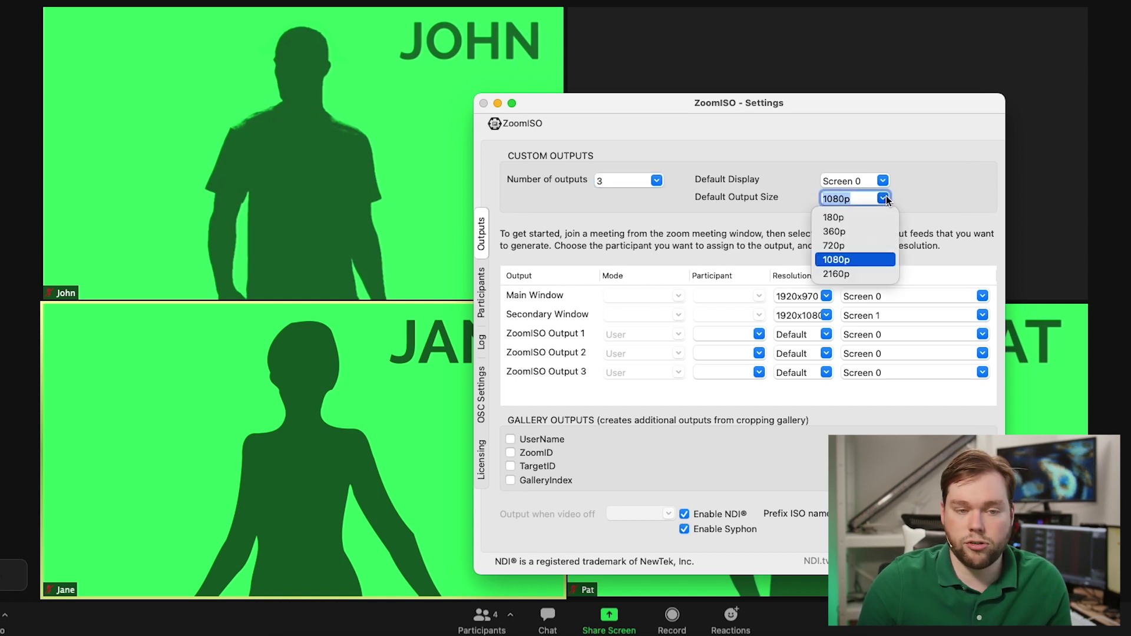
left_click(880, 218)
left_click(883, 201)
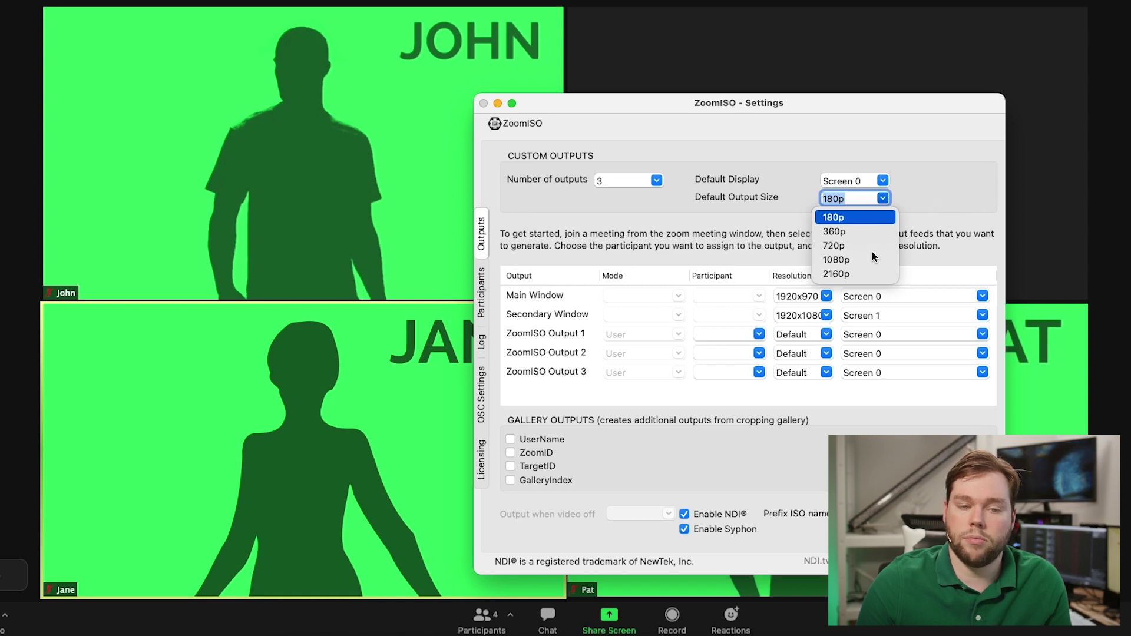
left_click(848, 260)
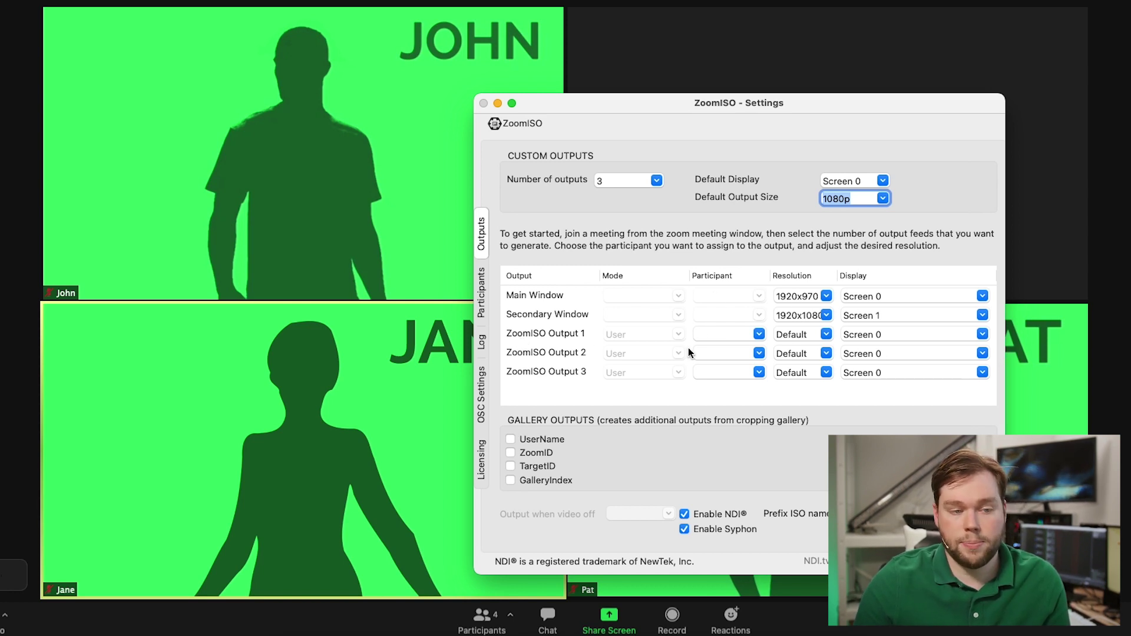
Step: Assign John to ZoomISO Output 1 and change the default output size to 360p
left_click(763, 335)
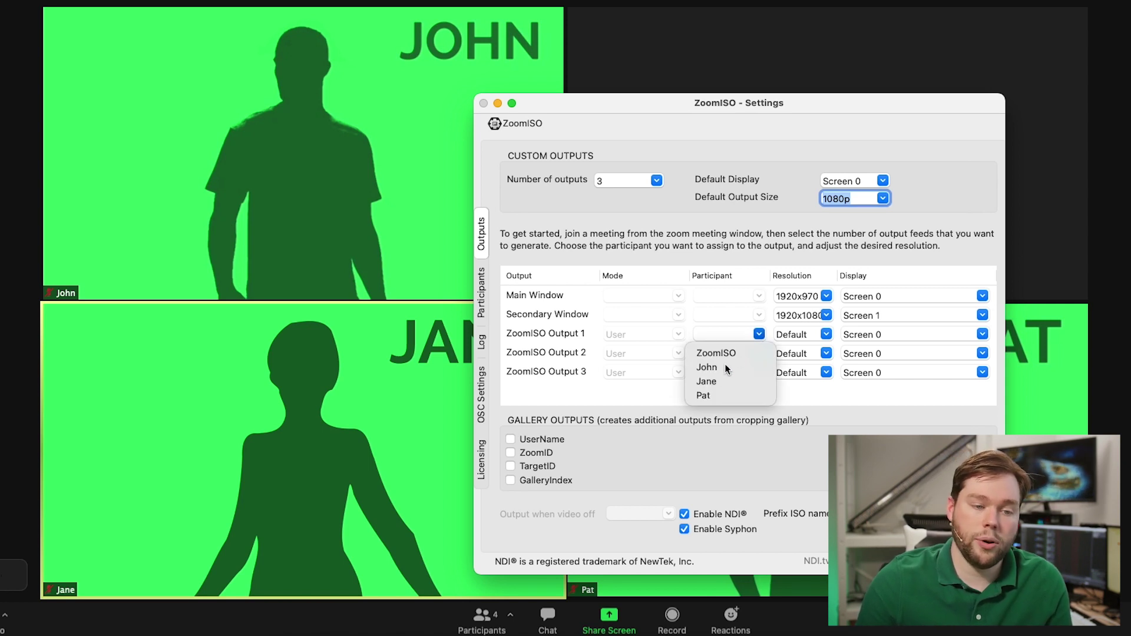
left_click(708, 367)
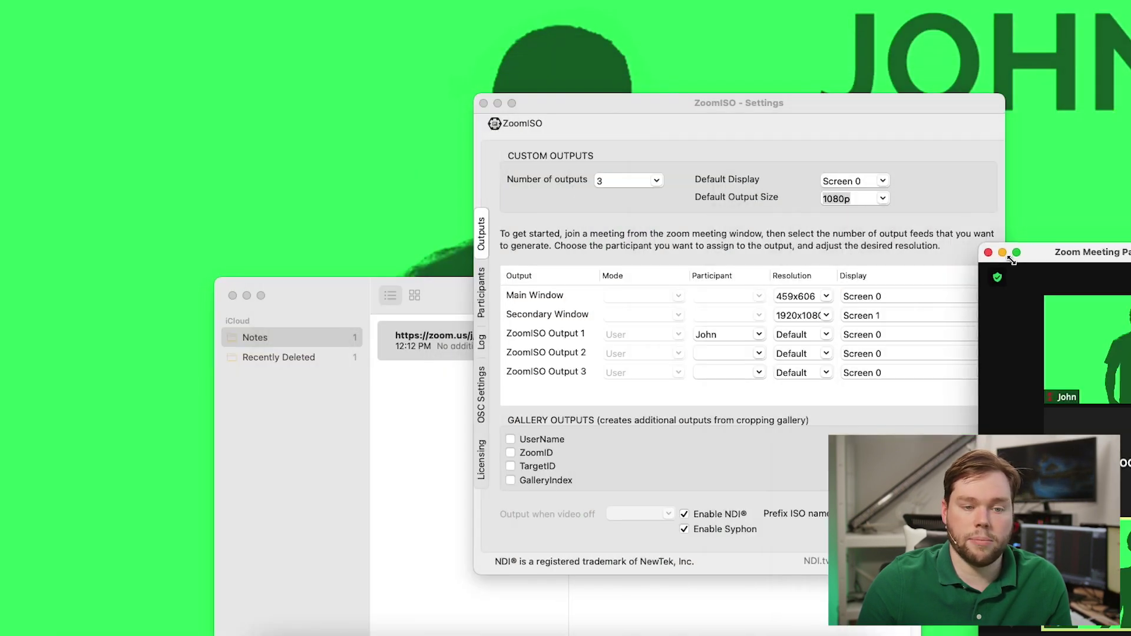
left_click_drag(1011, 259, 899, 40)
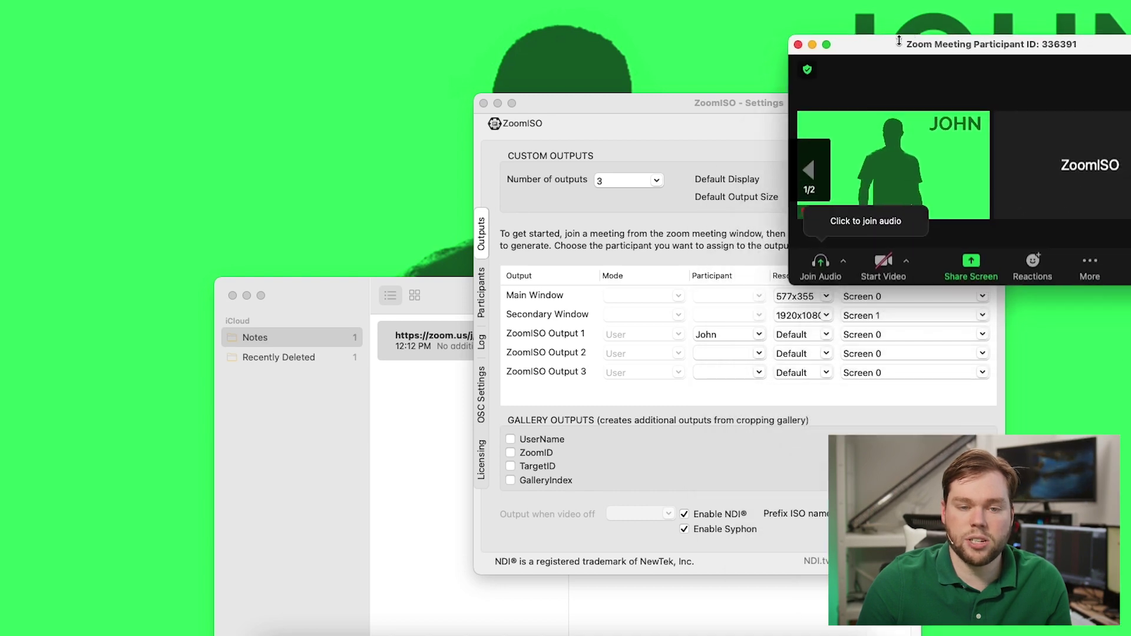
left_click_drag(697, 134, 541, 120)
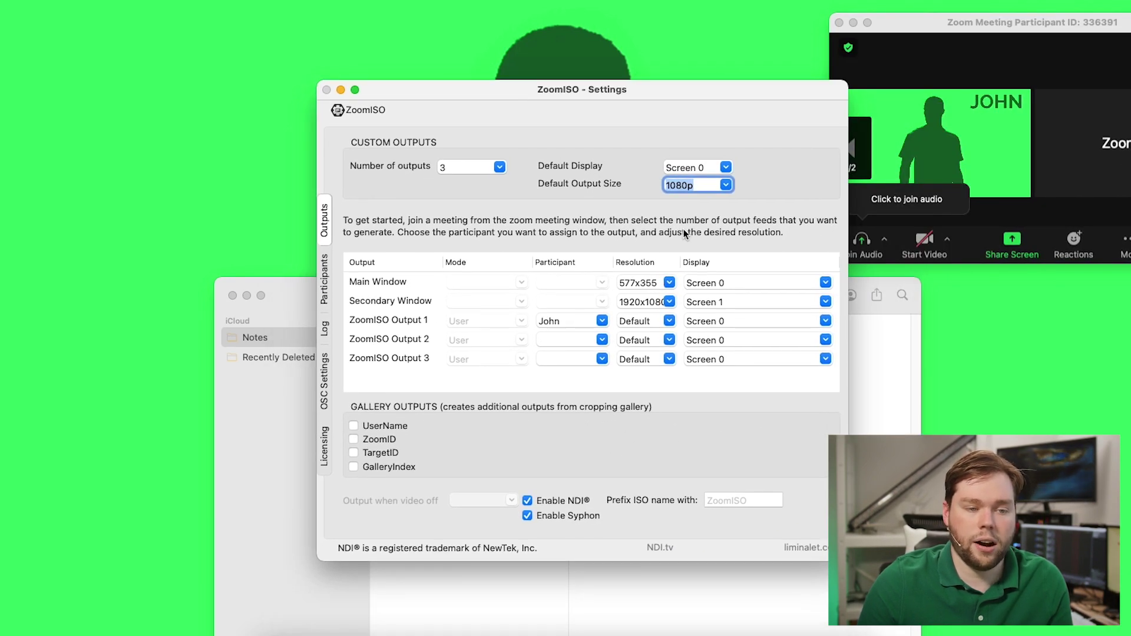
left_click(726, 185)
left_click(683, 218)
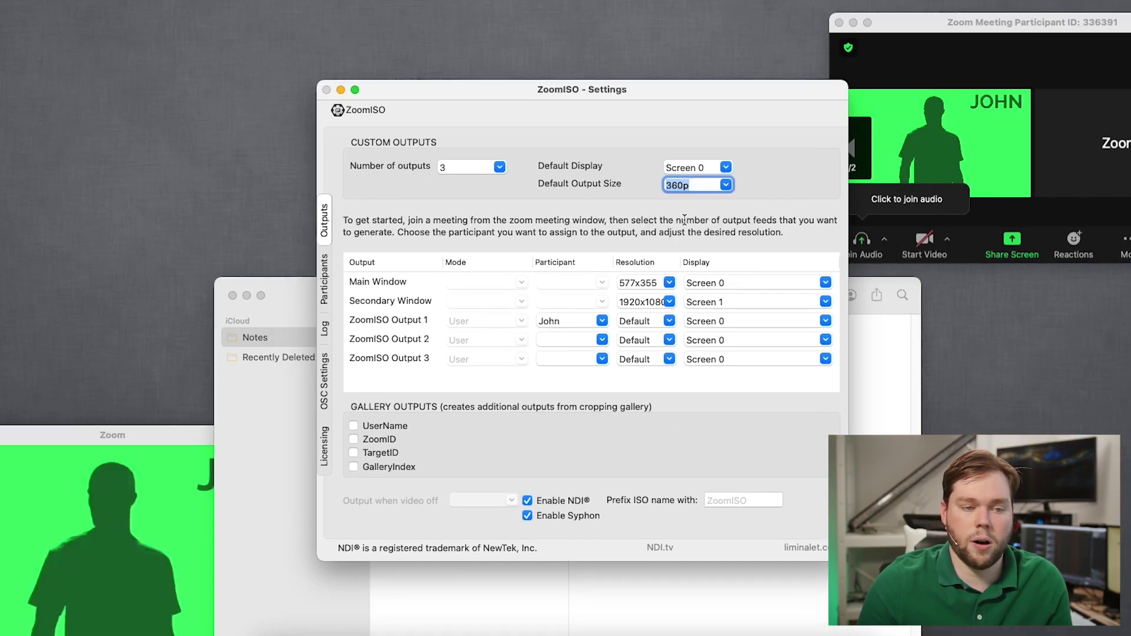
Step: Minimize Notes and spread the output windows across the desktop
left_click(247, 295)
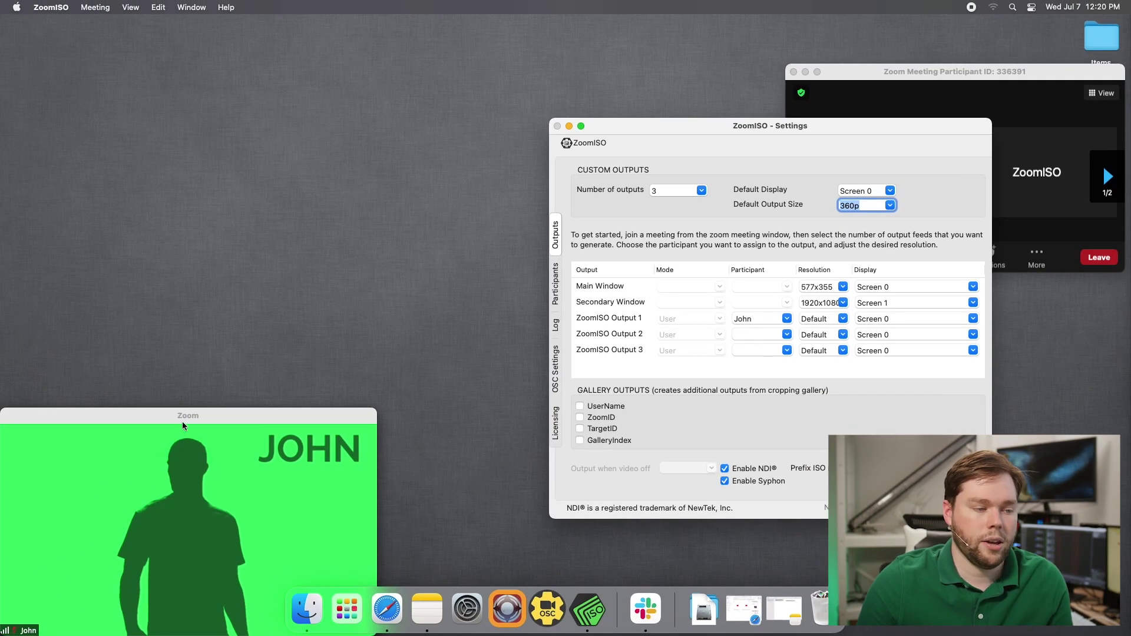
left_click_drag(182, 425, 201, 108)
left_click_drag(233, 418, 755, 386)
left_click_drag(330, 416, 335, 389)
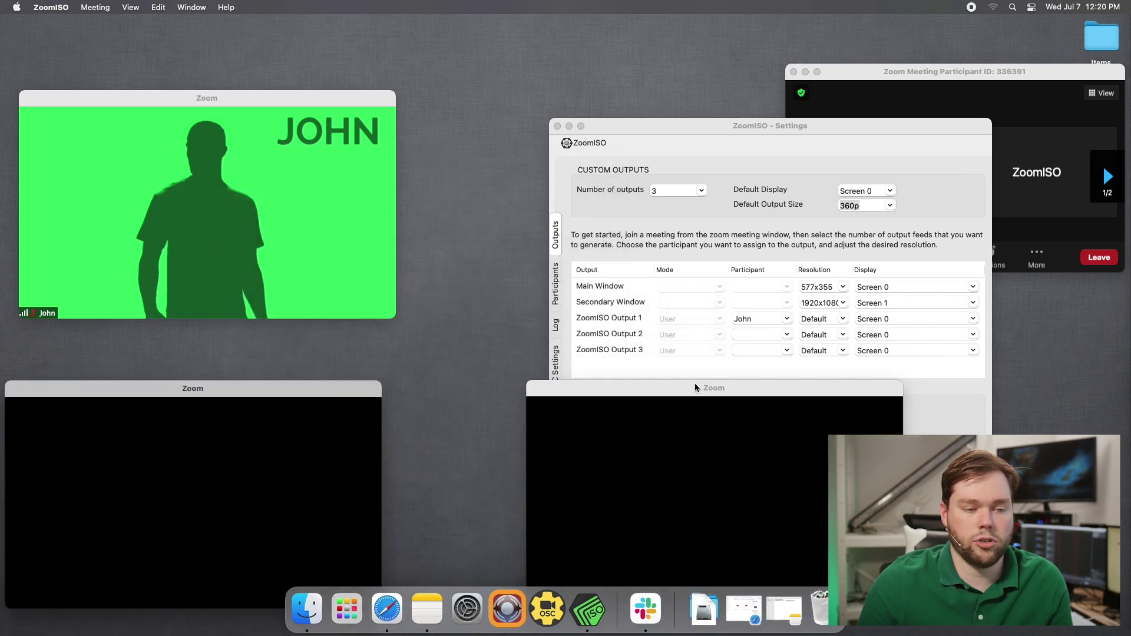
left_click(842, 375)
Step: Assign Jane to Output 2 and Pat to Output 3, then reposition Jane's output window
left_click(787, 335)
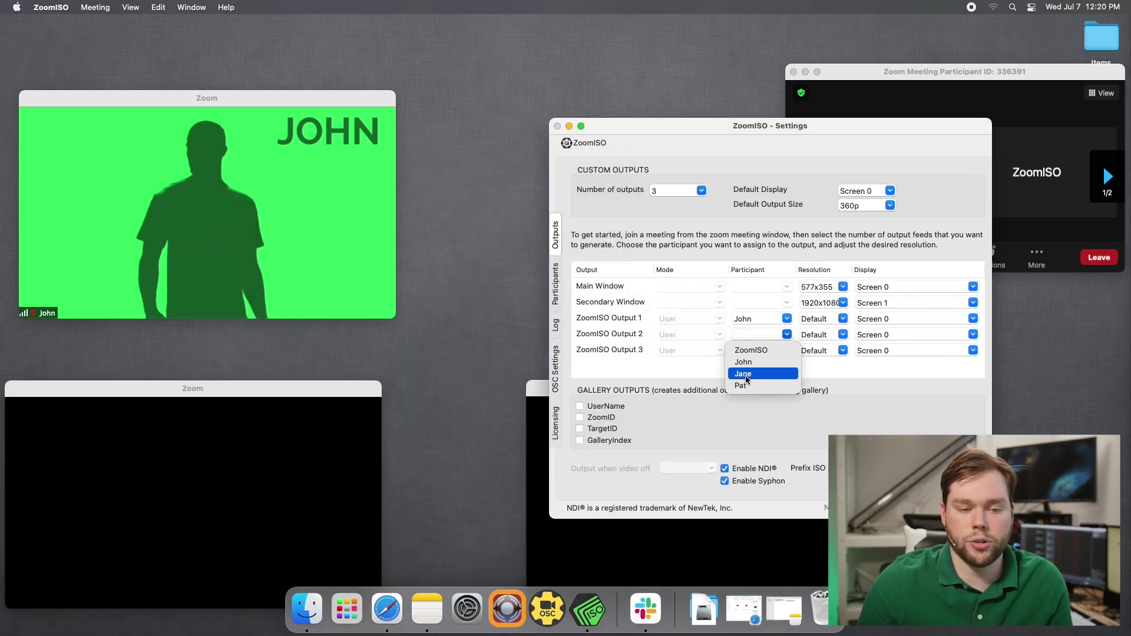
left_click(747, 377)
left_click(784, 355)
left_click(749, 402)
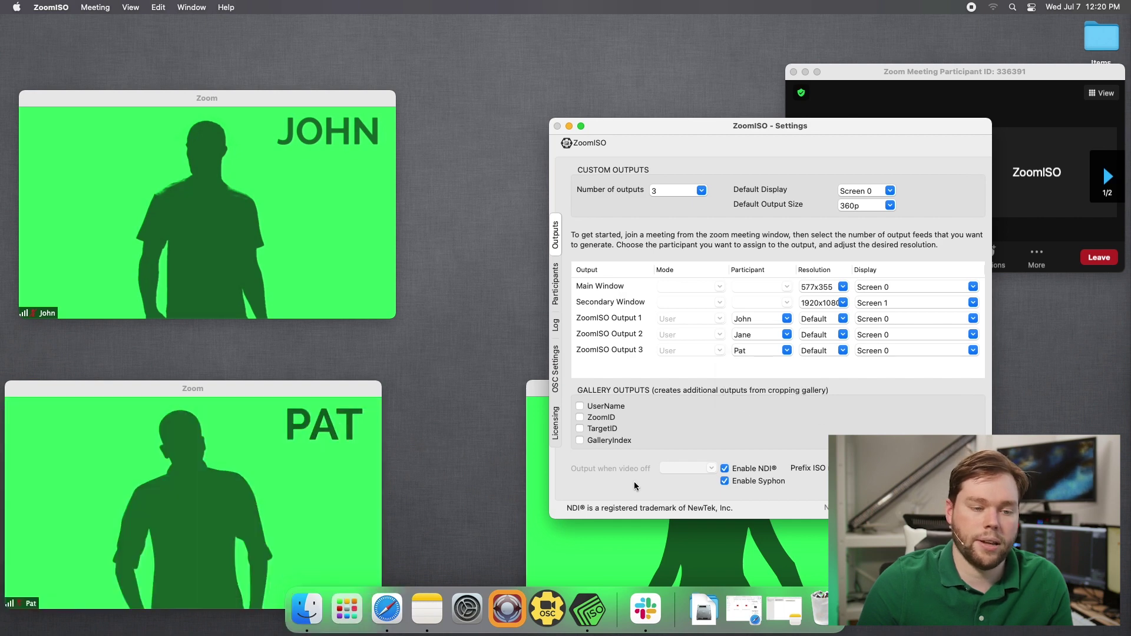
left_click_drag(543, 391, 212, 223)
left_click_drag(717, 132, 767, 122)
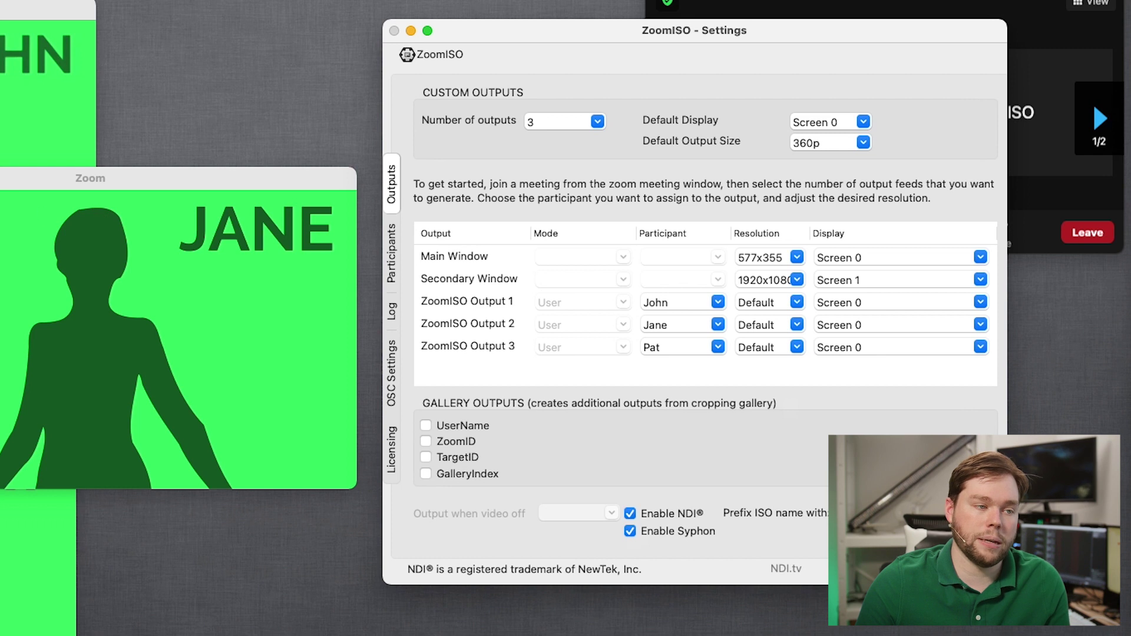
left_click_drag(123, 206, 94, 163)
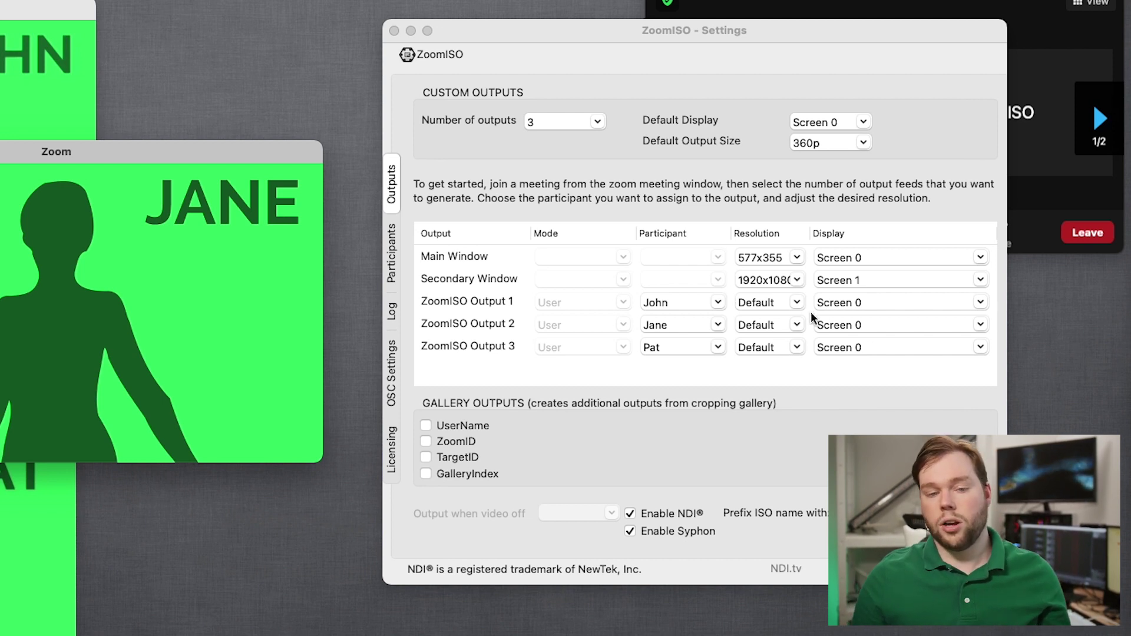
Step: Set ZoomISO Output 1's resolution to 720p, then switch to the Participants page
left_click(798, 303)
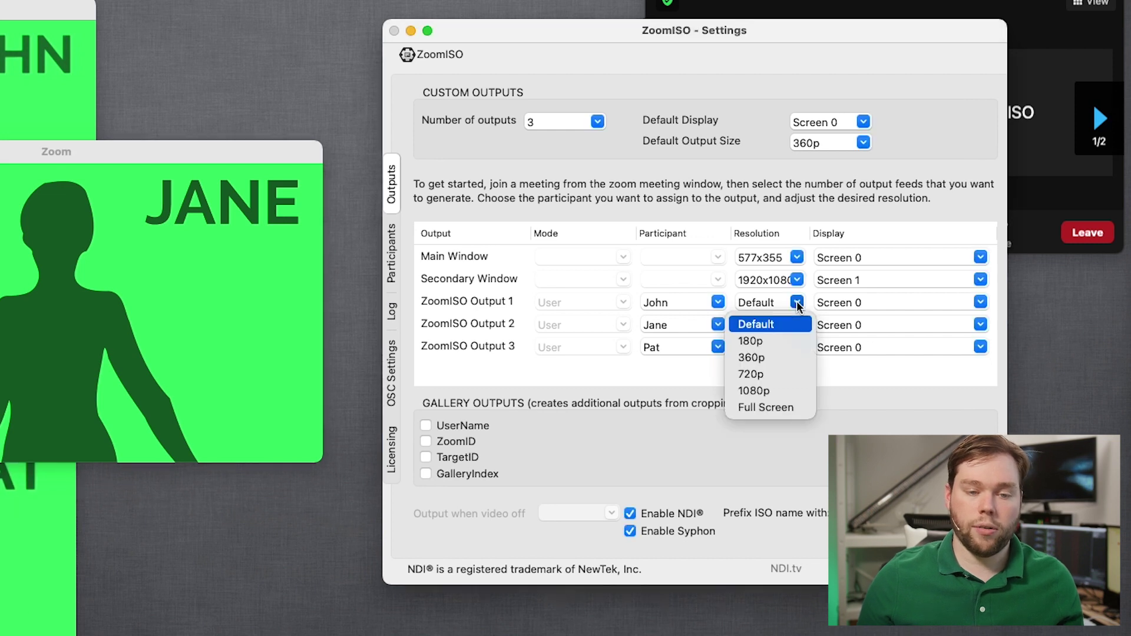
left_click(760, 376)
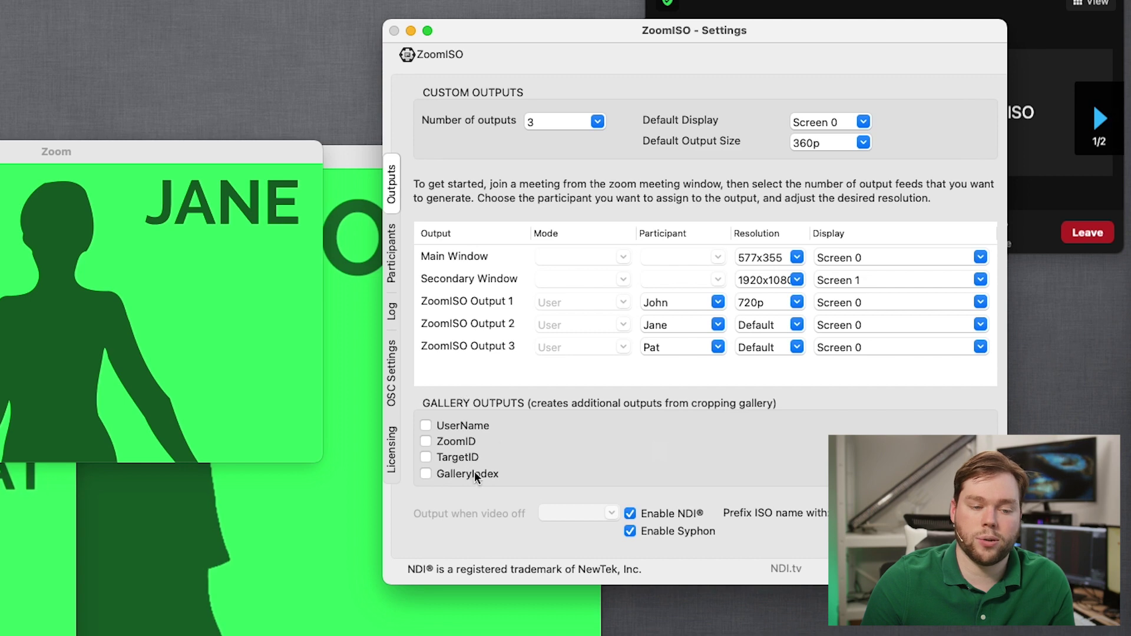
left_click_drag(650, 25, 295, 61)
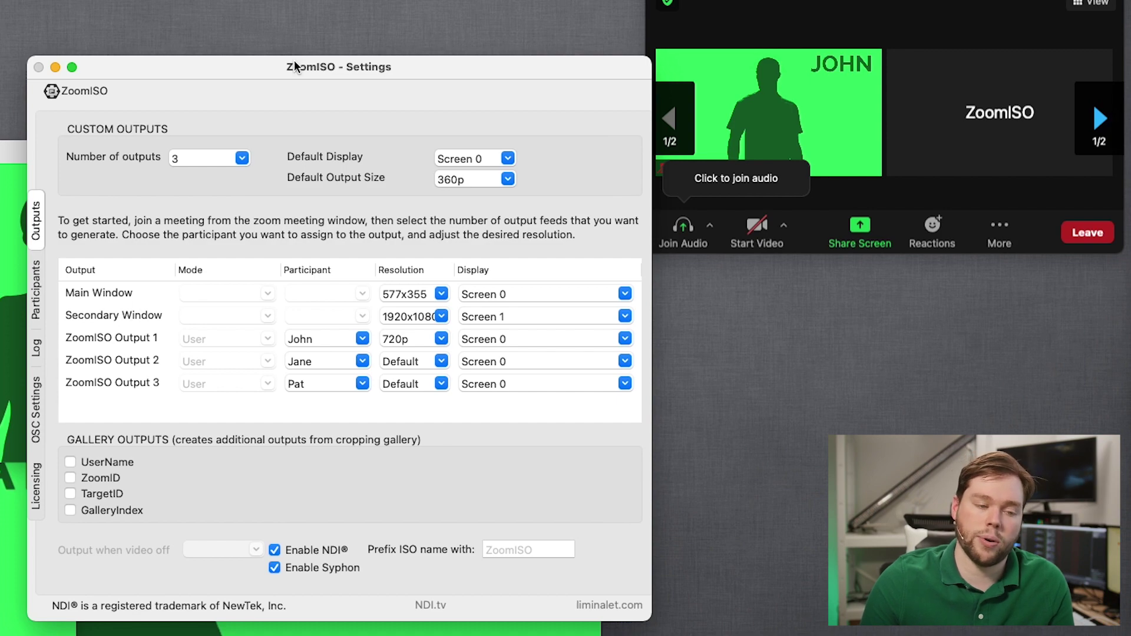
left_click_drag(310, 66, 645, 135)
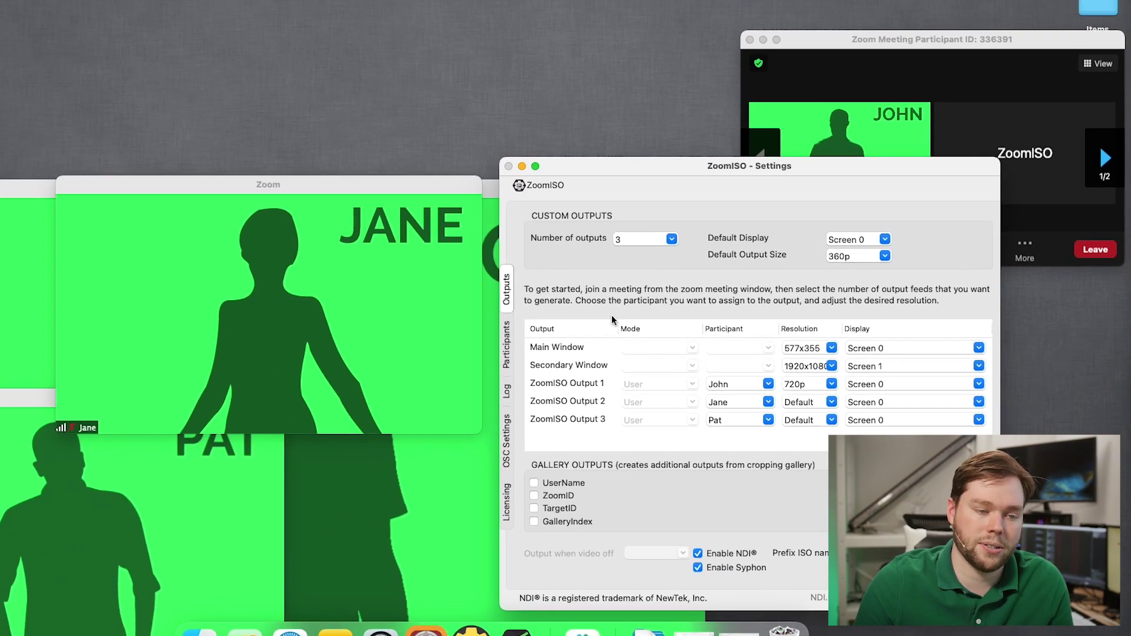
left_click(506, 344)
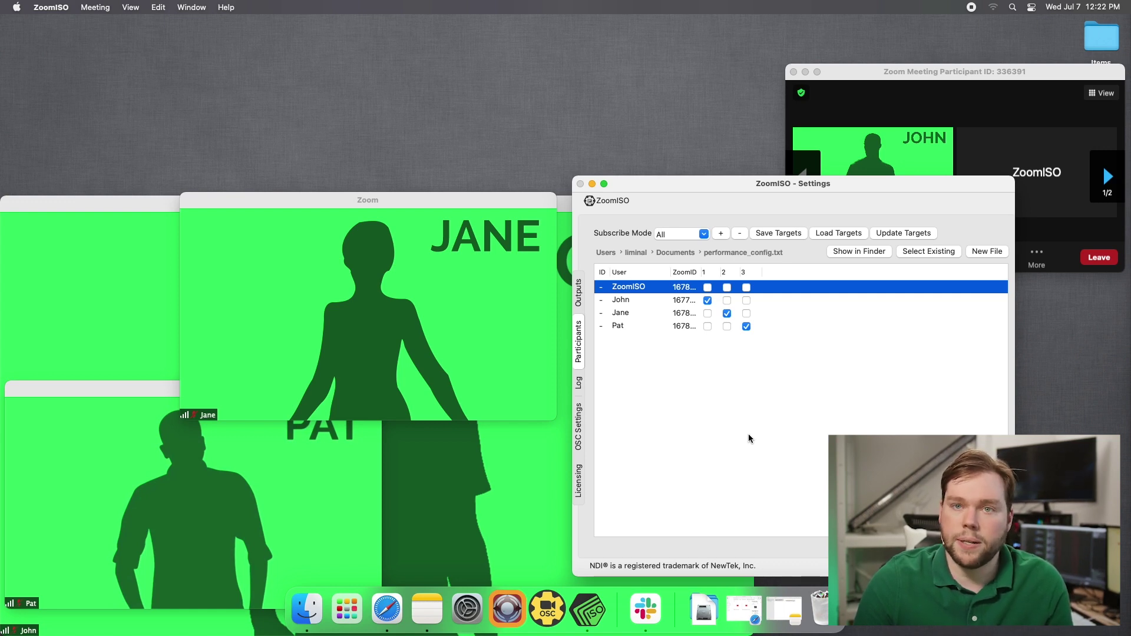
Step: Tick John under outputs 2 and 3 and move his output window to the top left
left_click(727, 300)
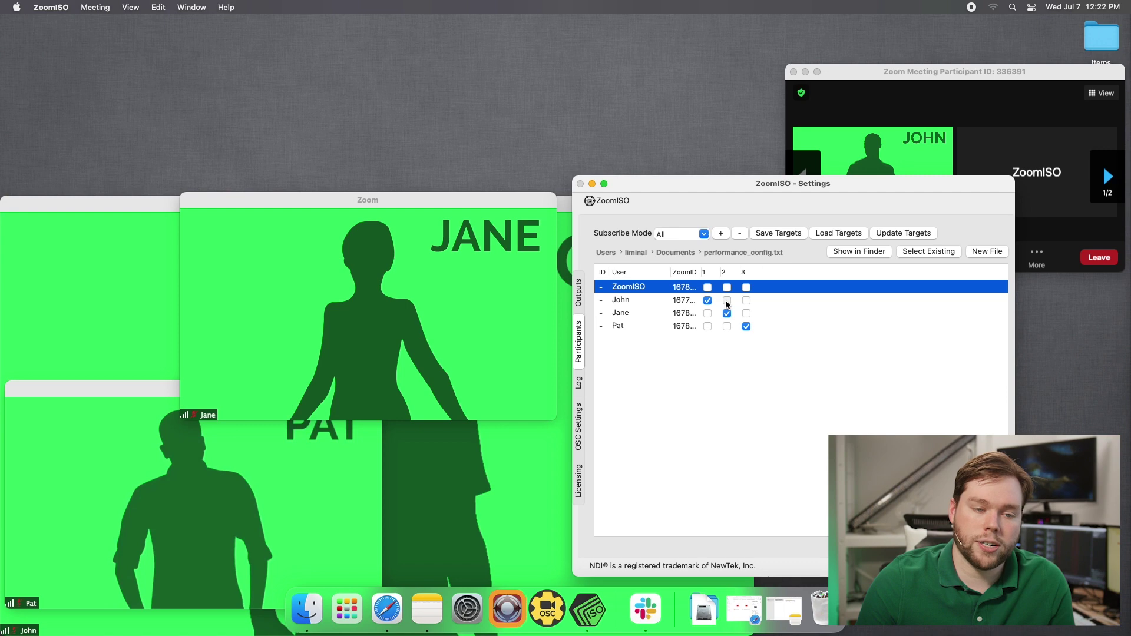
left_click(746, 302)
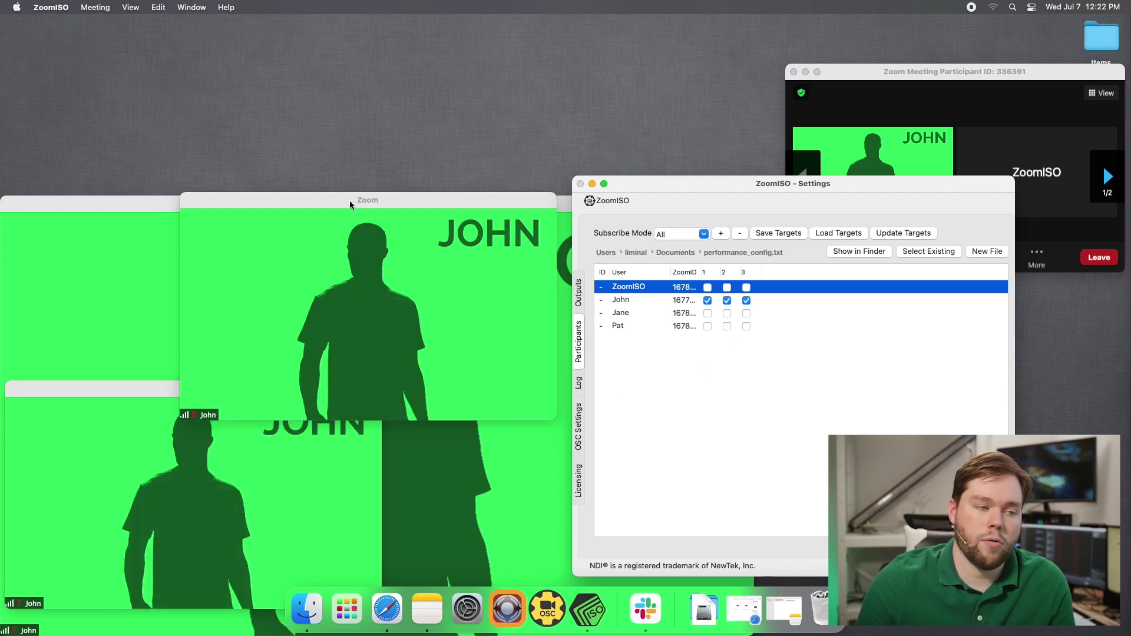
left_click_drag(349, 201, 213, 65)
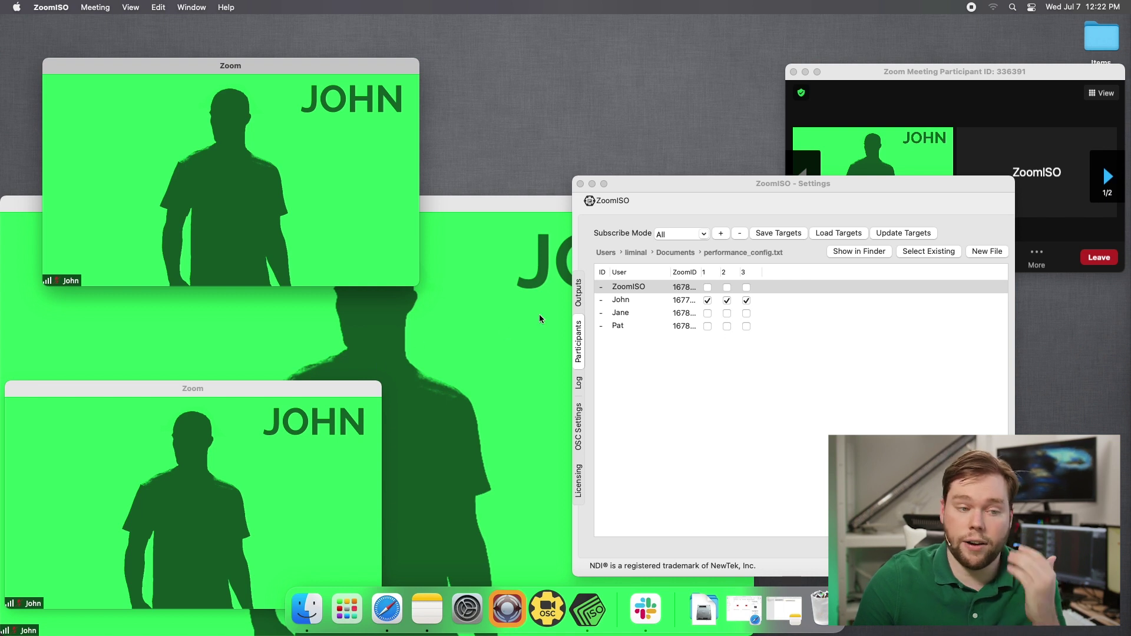
left_click(579, 292)
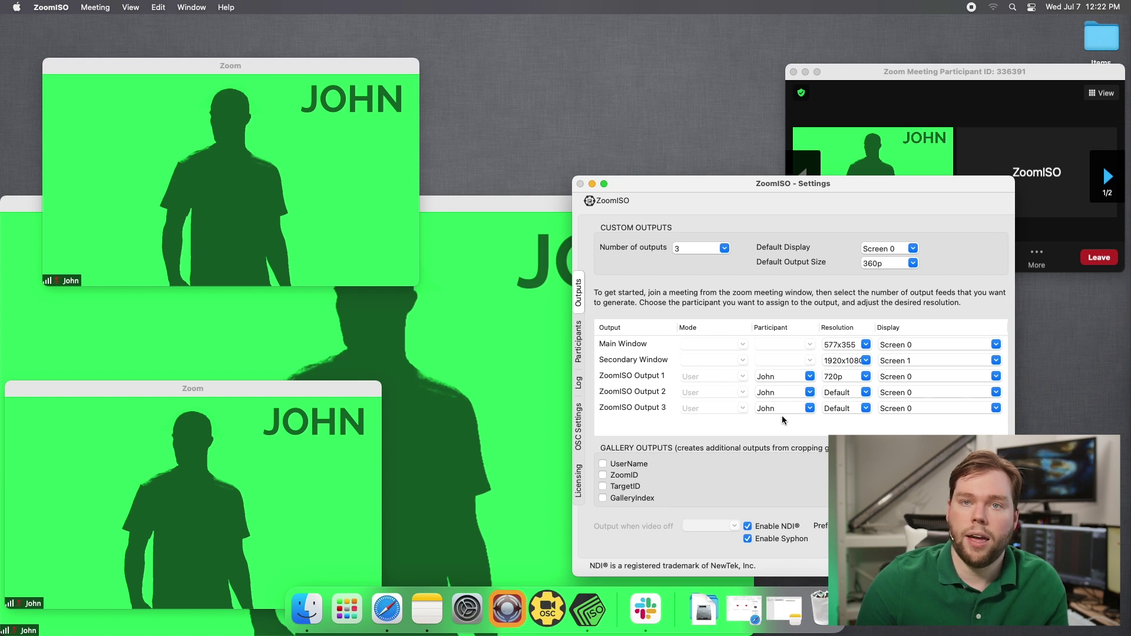
left_click(579, 344)
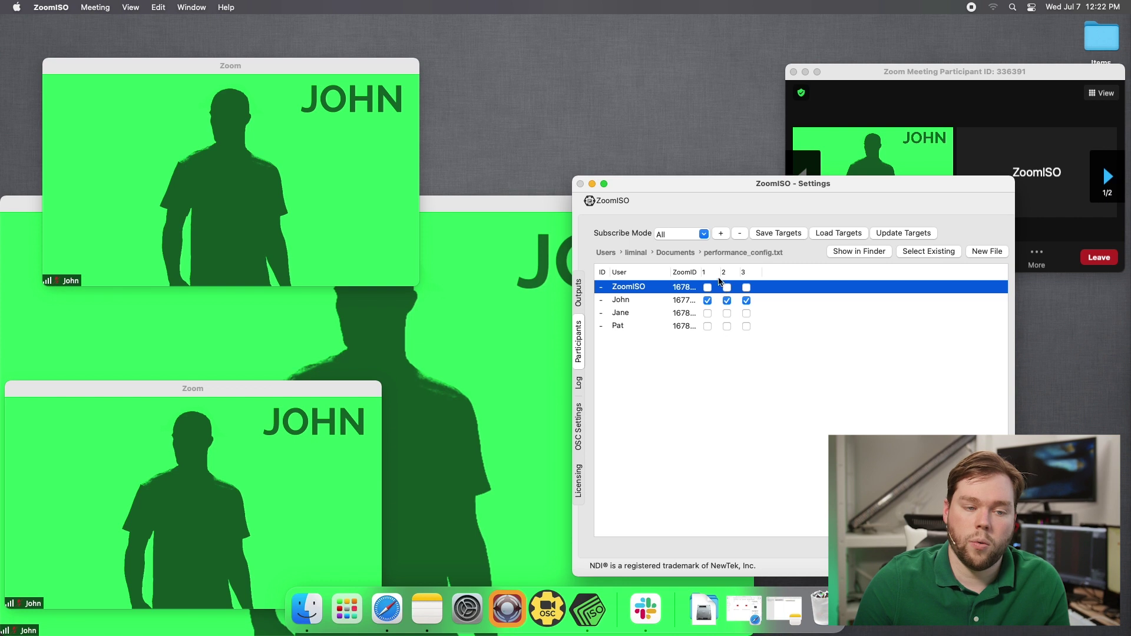
Step: Give output 2 to Jane and output 3 to Pat, removing John from them, then view Outputs
left_click(727, 313)
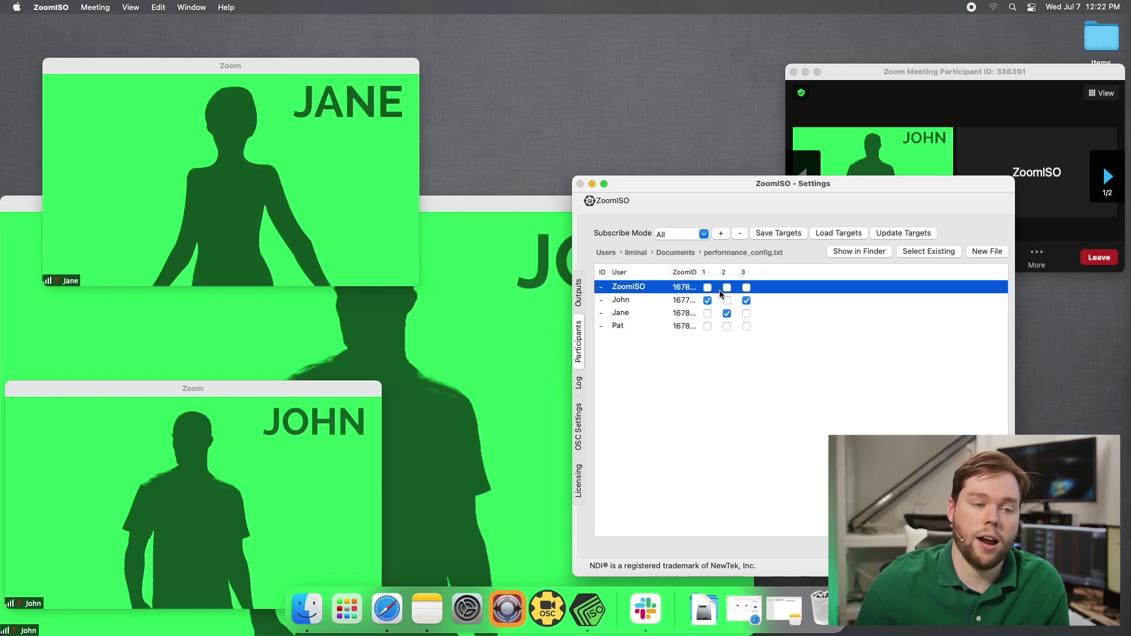
left_click(747, 326)
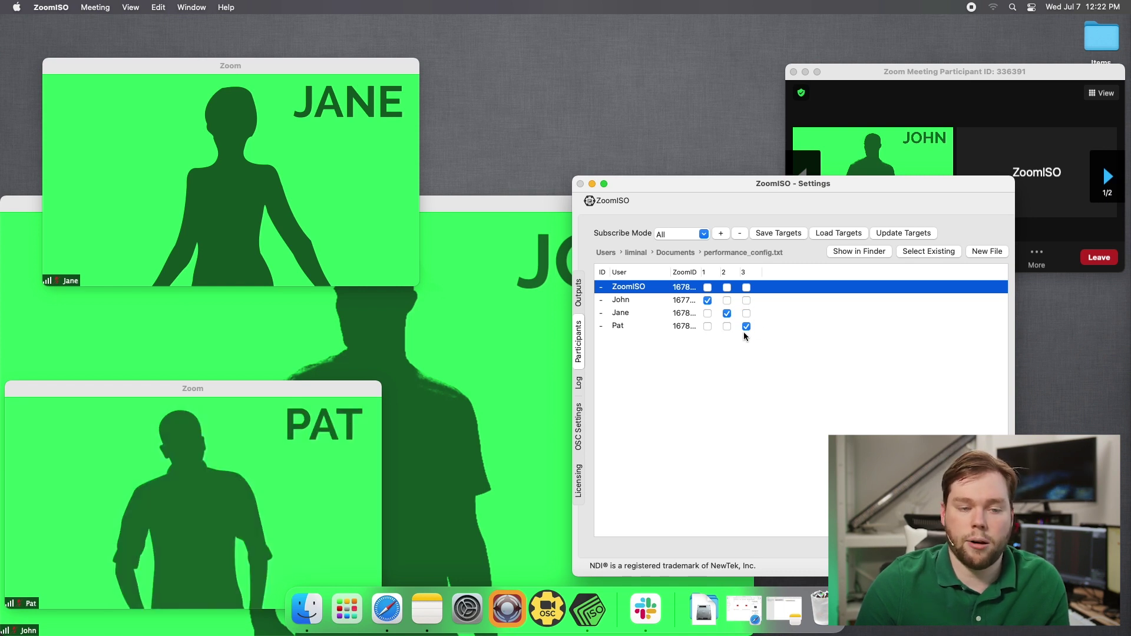
left_click(746, 301)
left_click(708, 327)
left_click(709, 300)
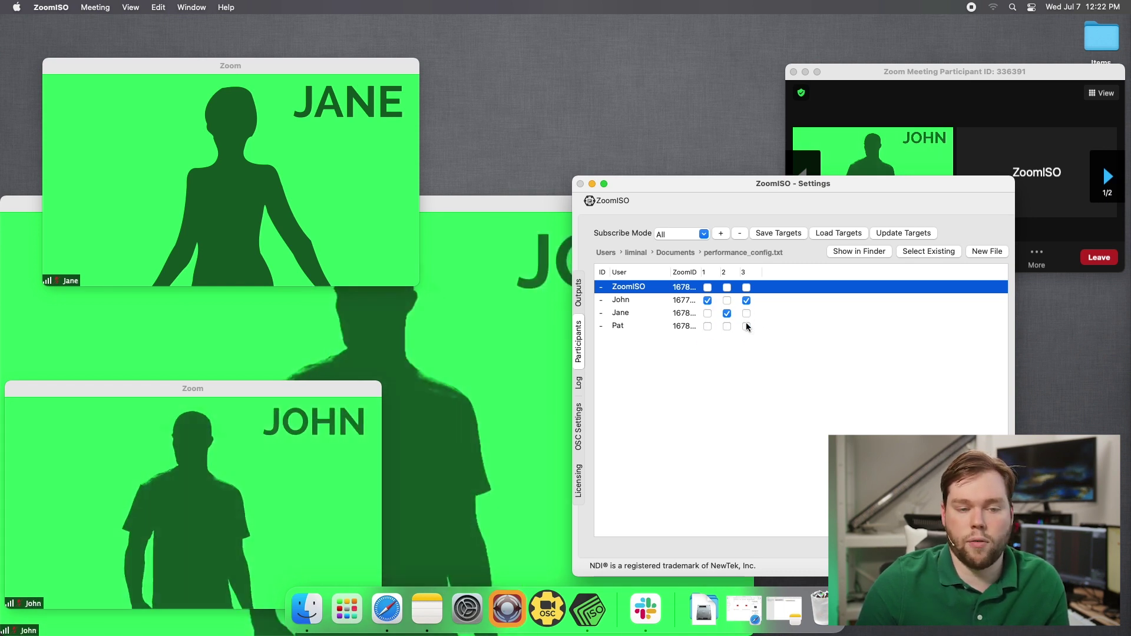
left_click(746, 326)
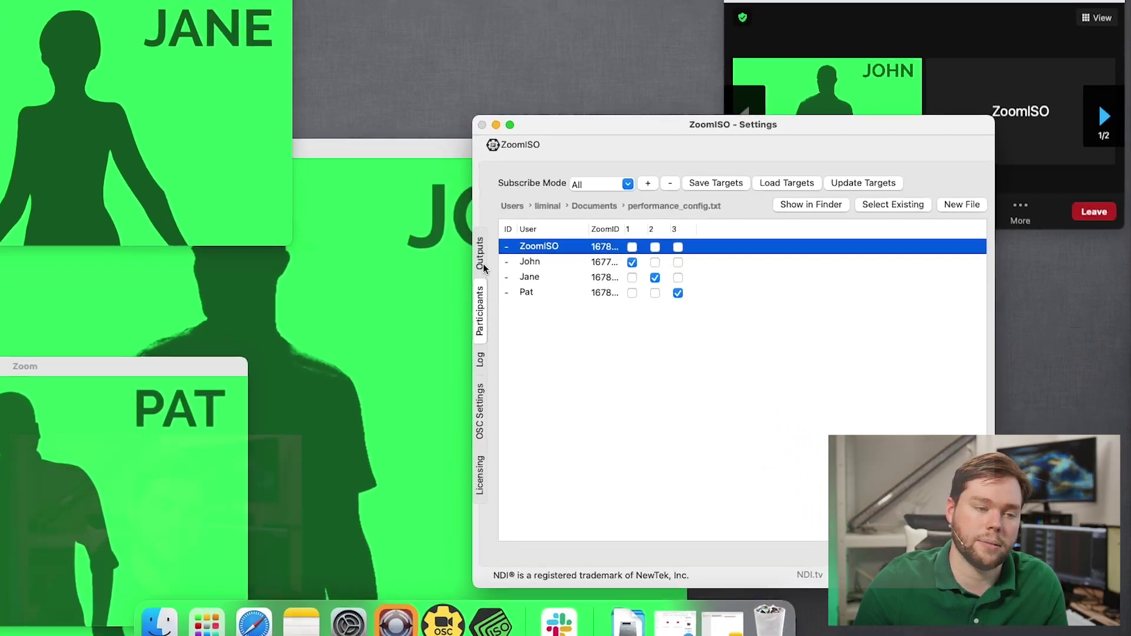
left_click(582, 301)
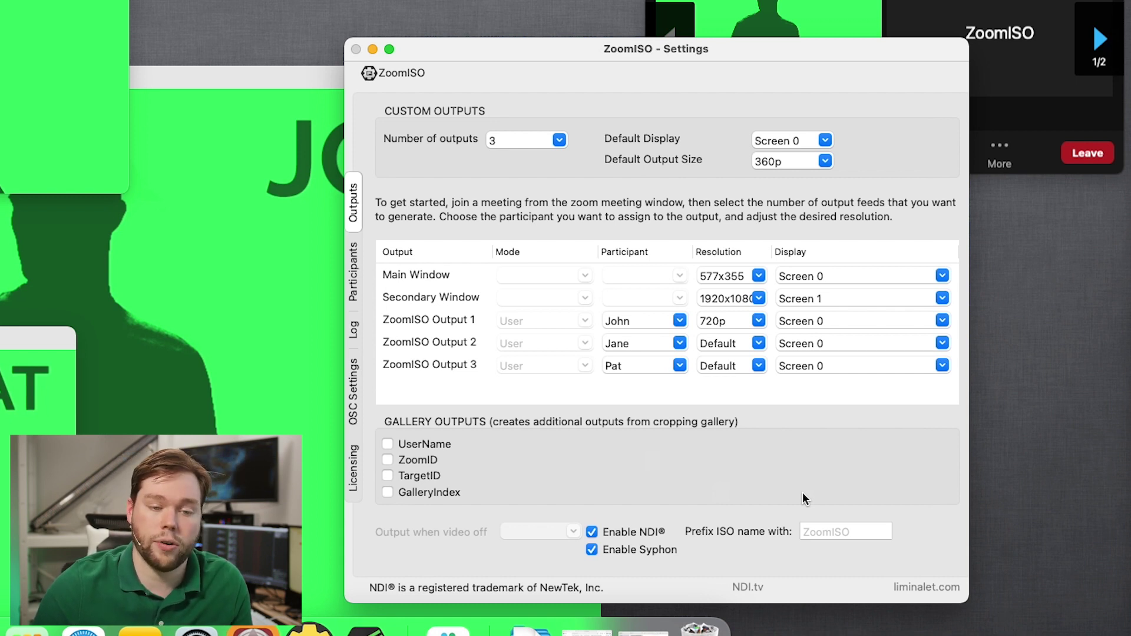
left_click(943, 321)
left_click(943, 321)
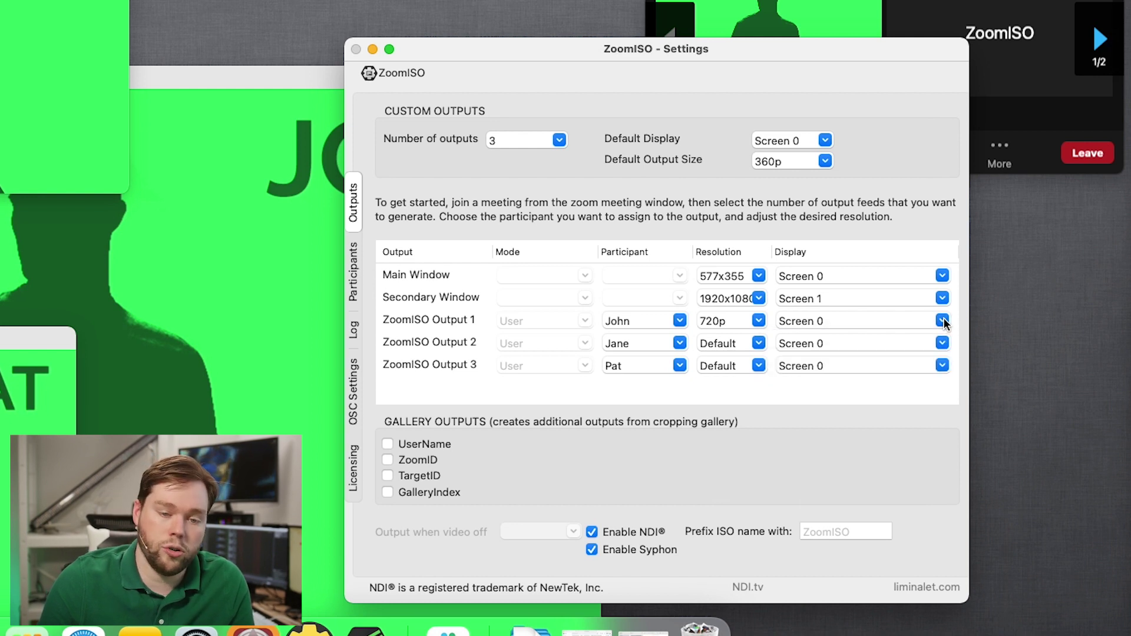
left_click(942, 321)
left_click(872, 361)
left_click(942, 321)
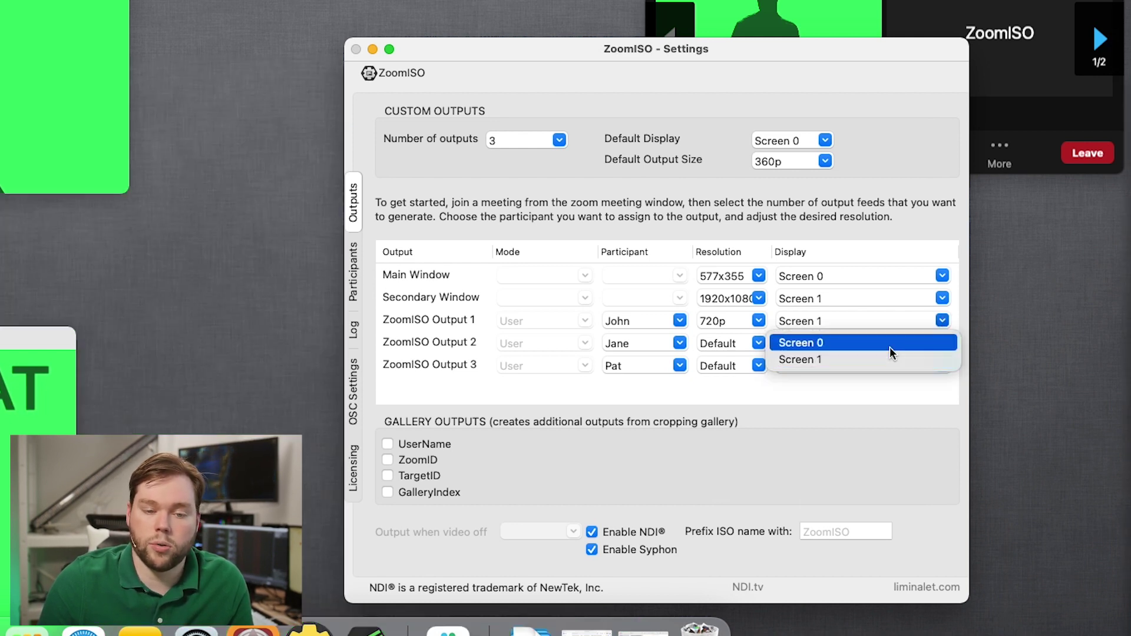
left_click(891, 348)
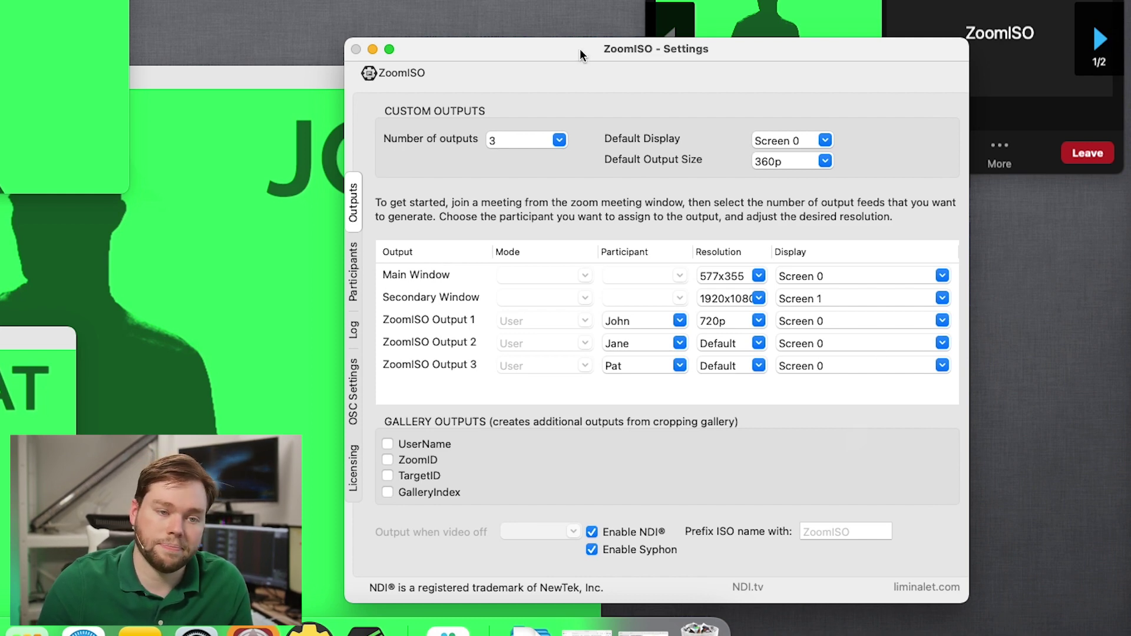
left_click_drag(581, 54, 180, 0)
left_click(831, 0)
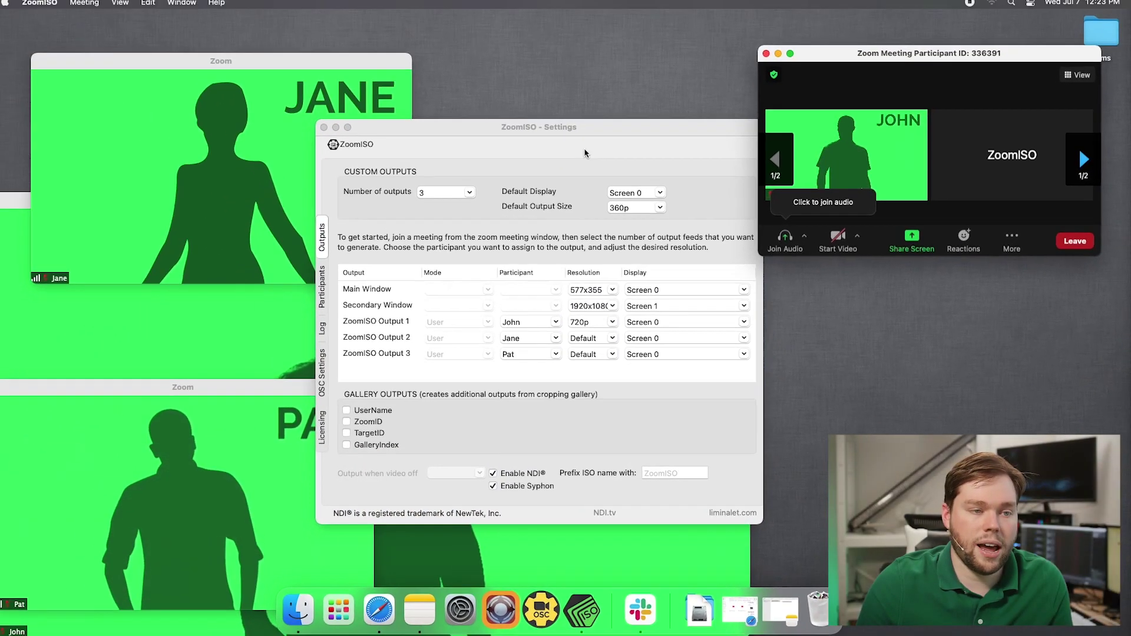
left_click_drag(522, 99, 432, 91)
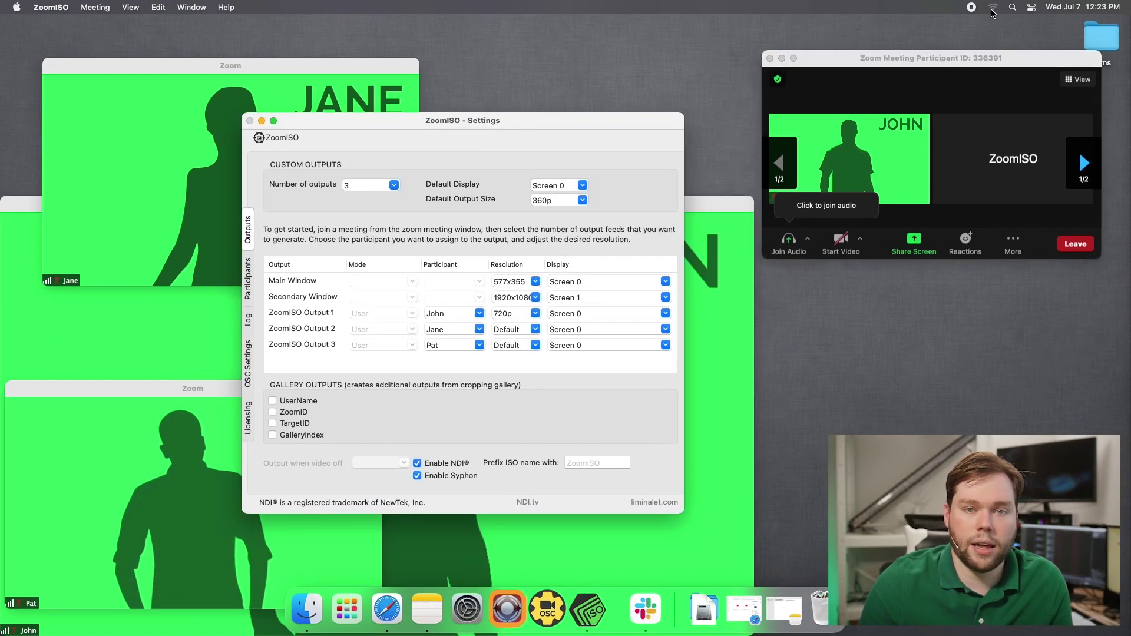
left_click(1011, 7)
Step: Launch NDI Video Monitor via 'ndi', monitor the ZoomISO - 1 feed, and move the window aside
type("ndi")
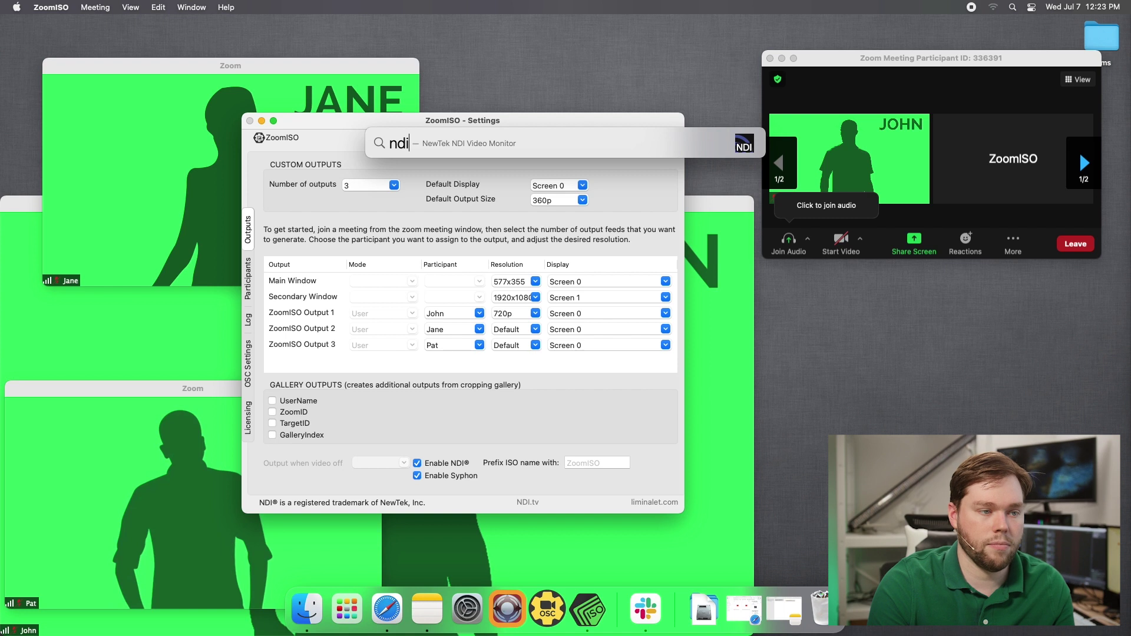
key("Return")
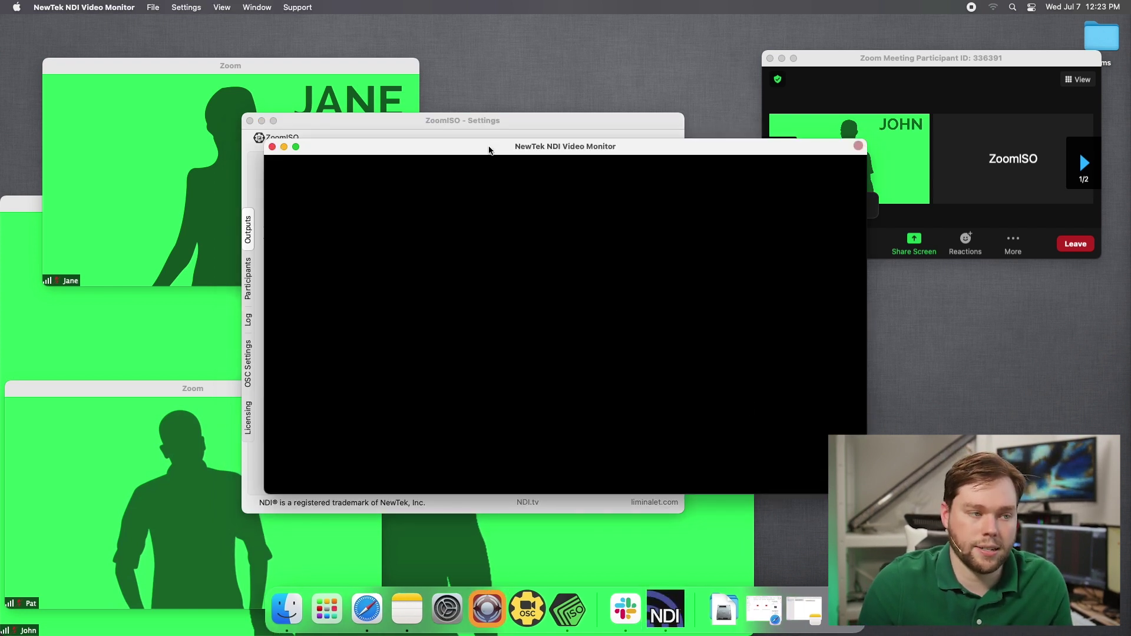
left_click(158, 9)
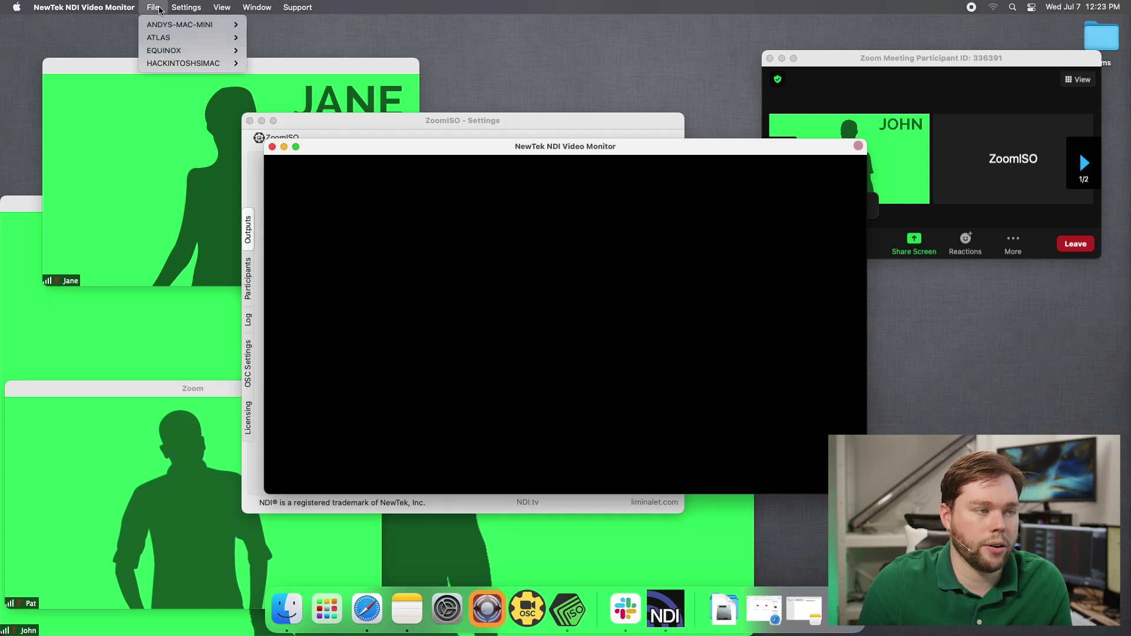
left_click(277, 25)
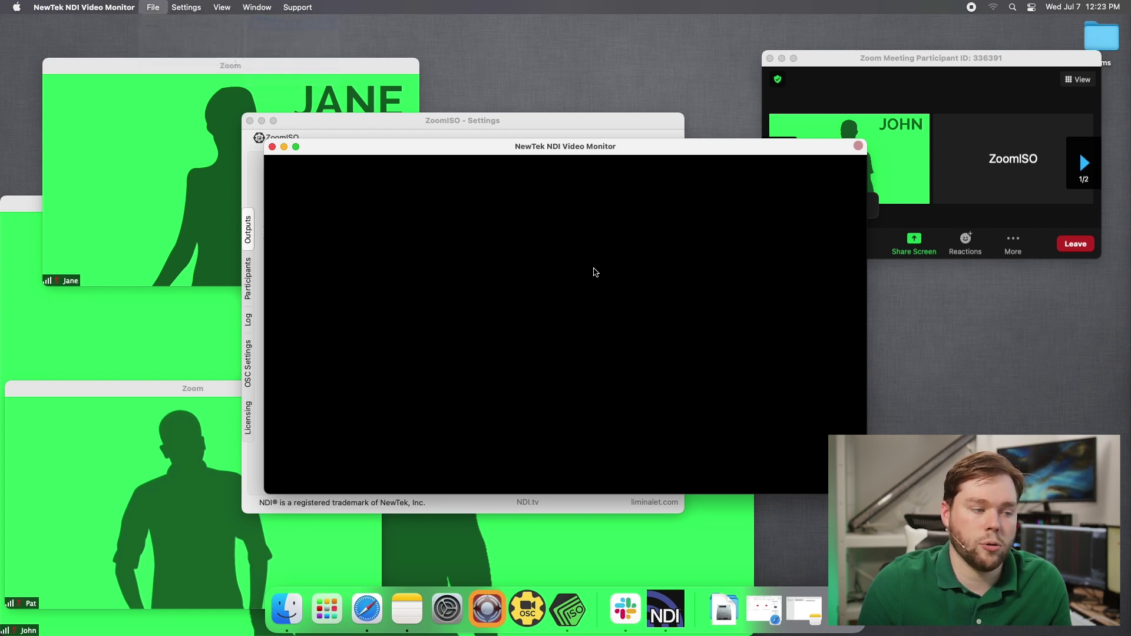
left_click_drag(601, 152, 817, 191)
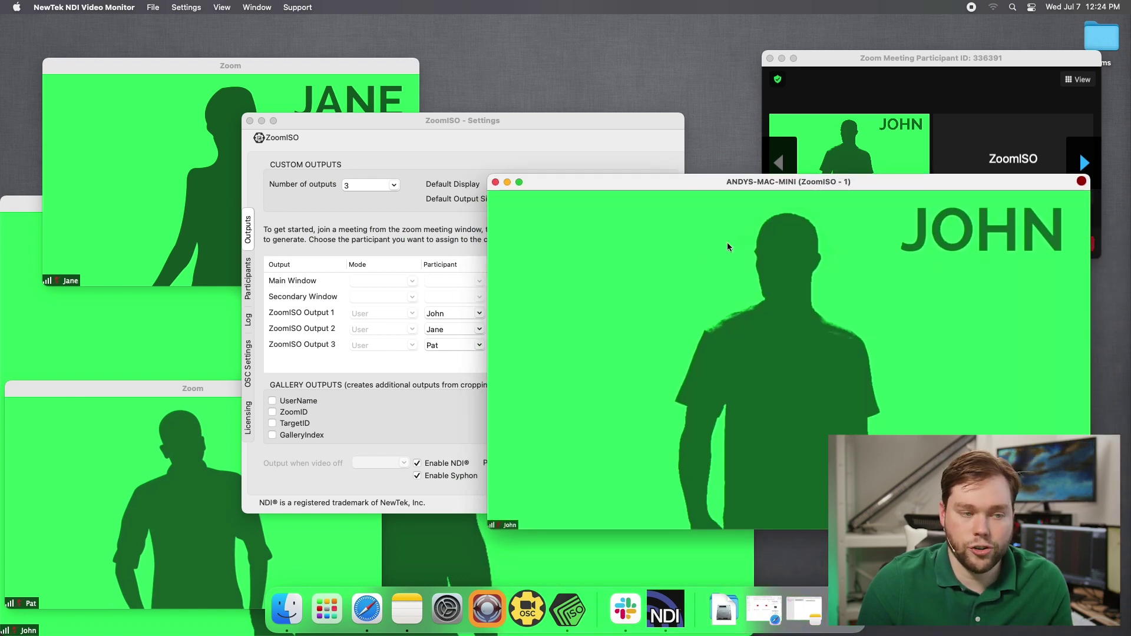
left_click(431, 432)
Step: Set output 1's resolution to Full Screen, then 180p, comparing each in the NDI monitor
left_click(536, 314)
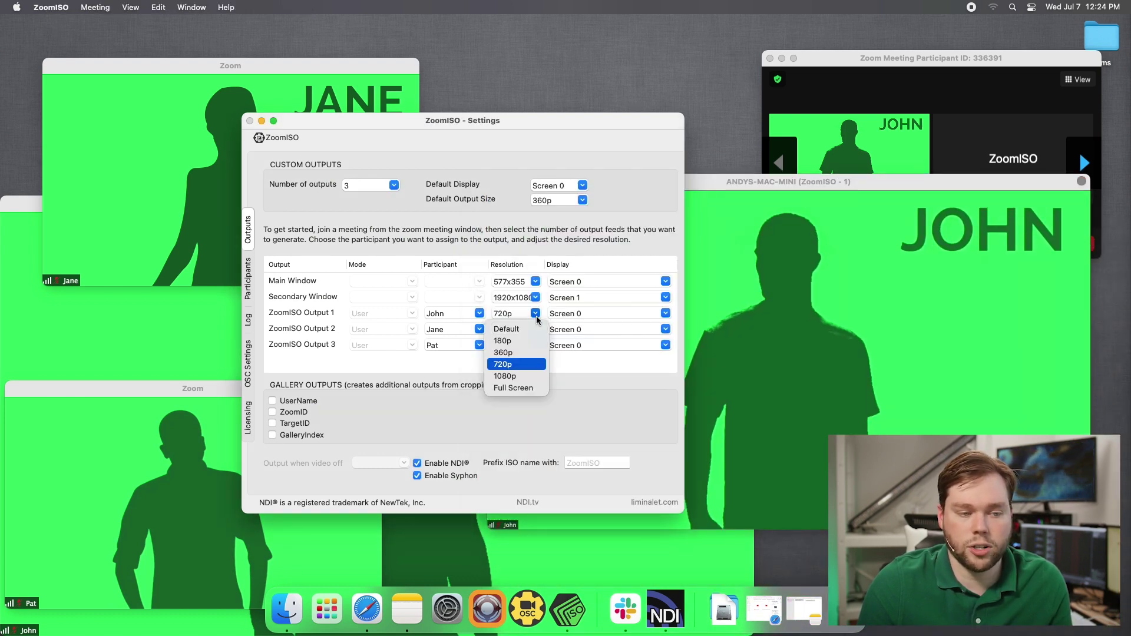
left_click(513, 388)
left_click(875, 251)
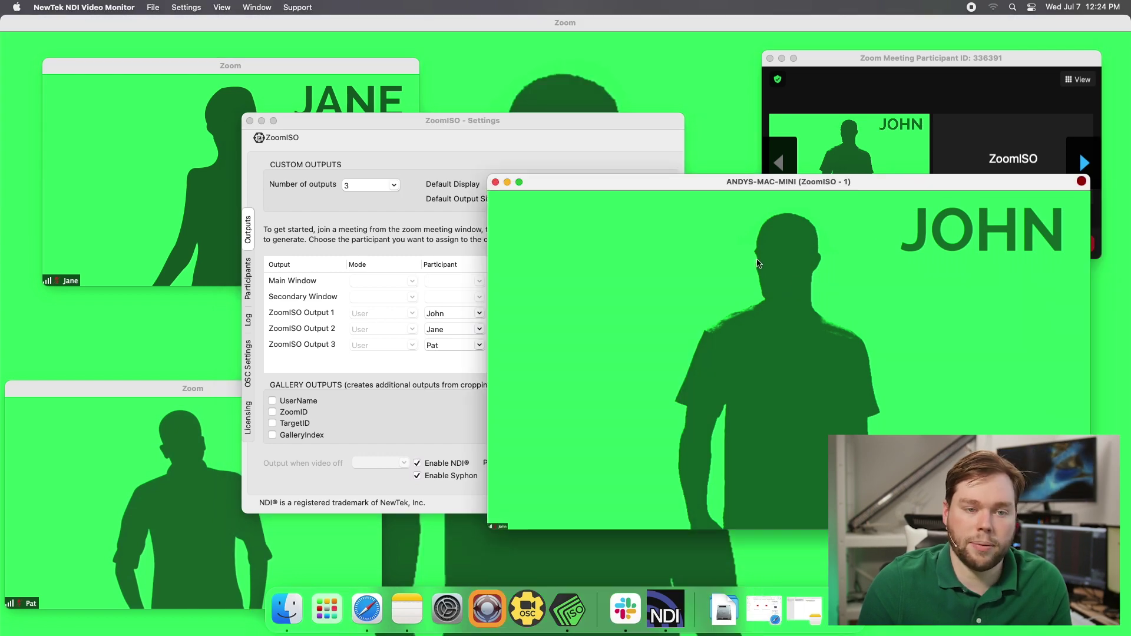
left_click(458, 394)
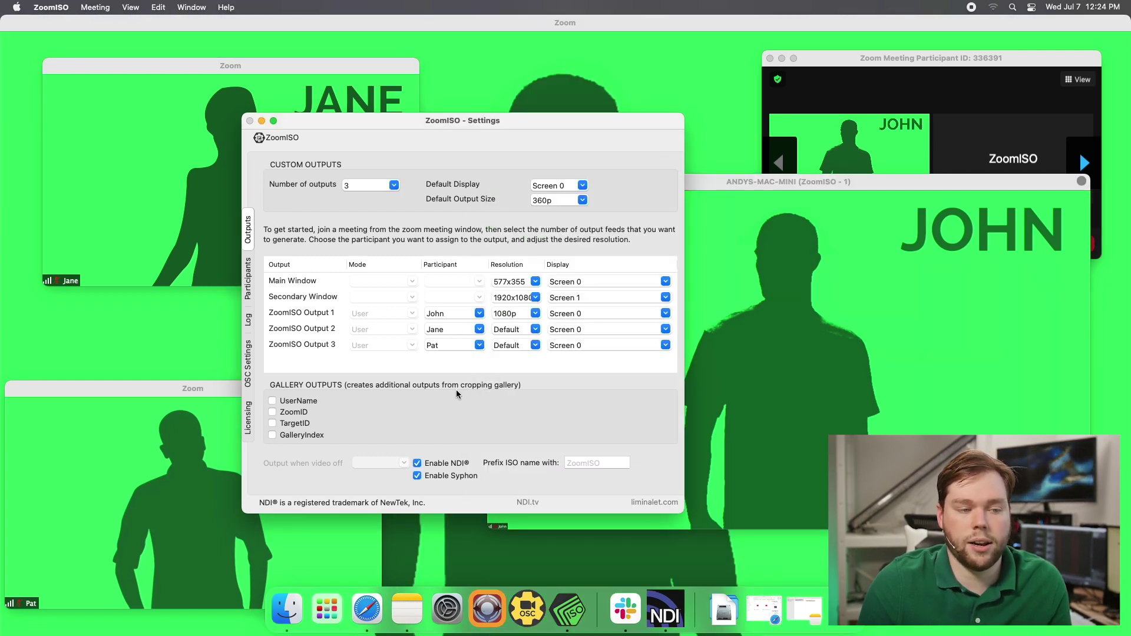
left_click(536, 314)
left_click(518, 345)
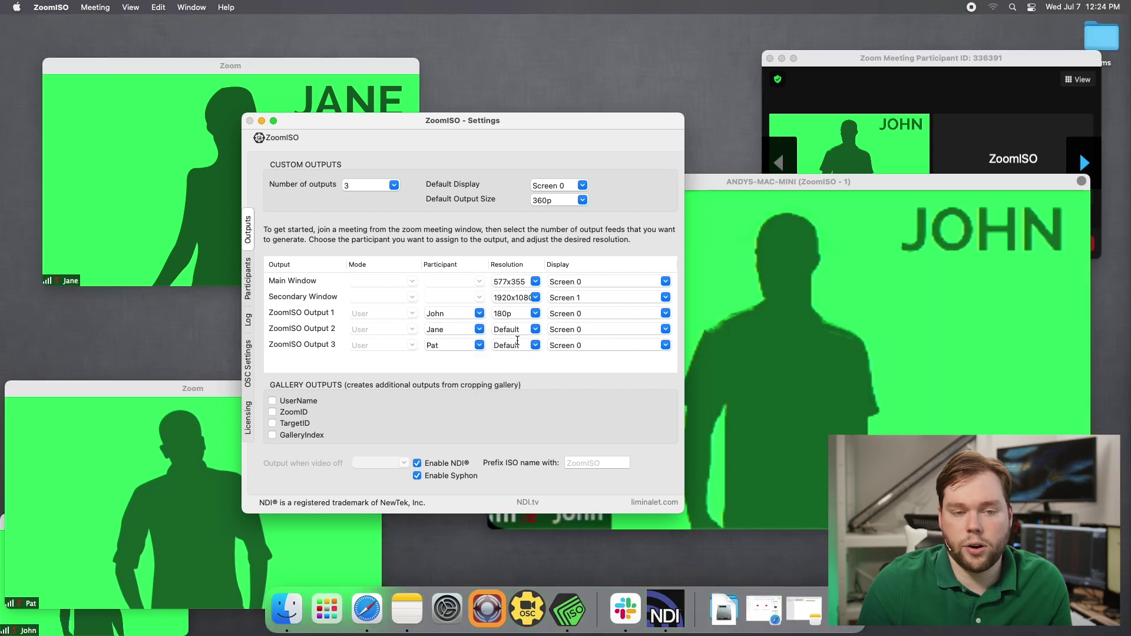
left_click(960, 376)
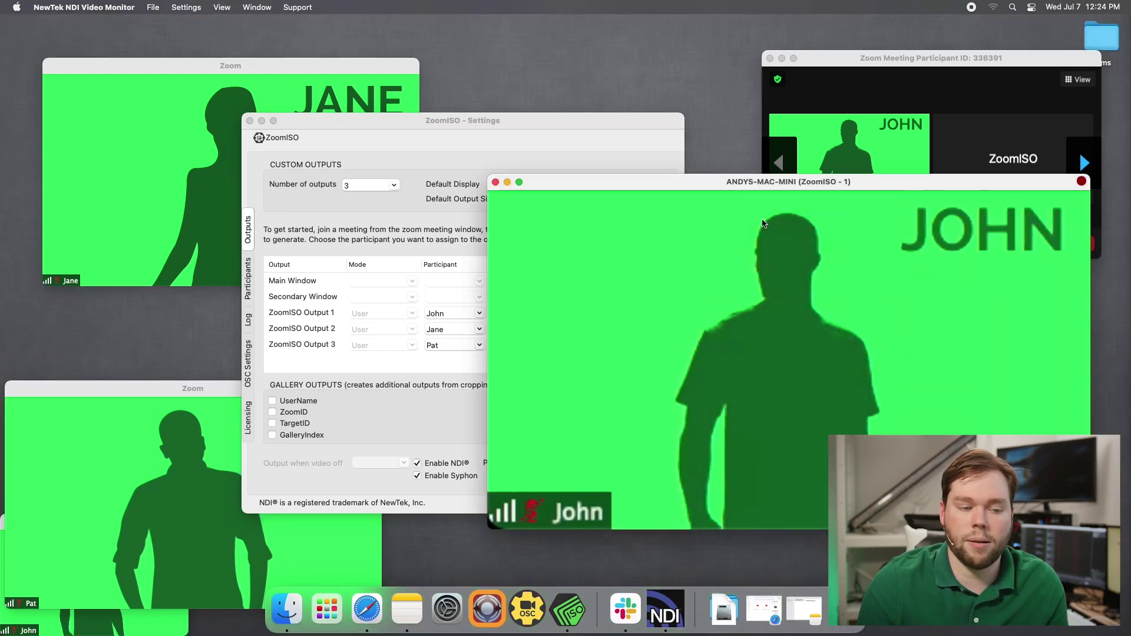
left_click(443, 384)
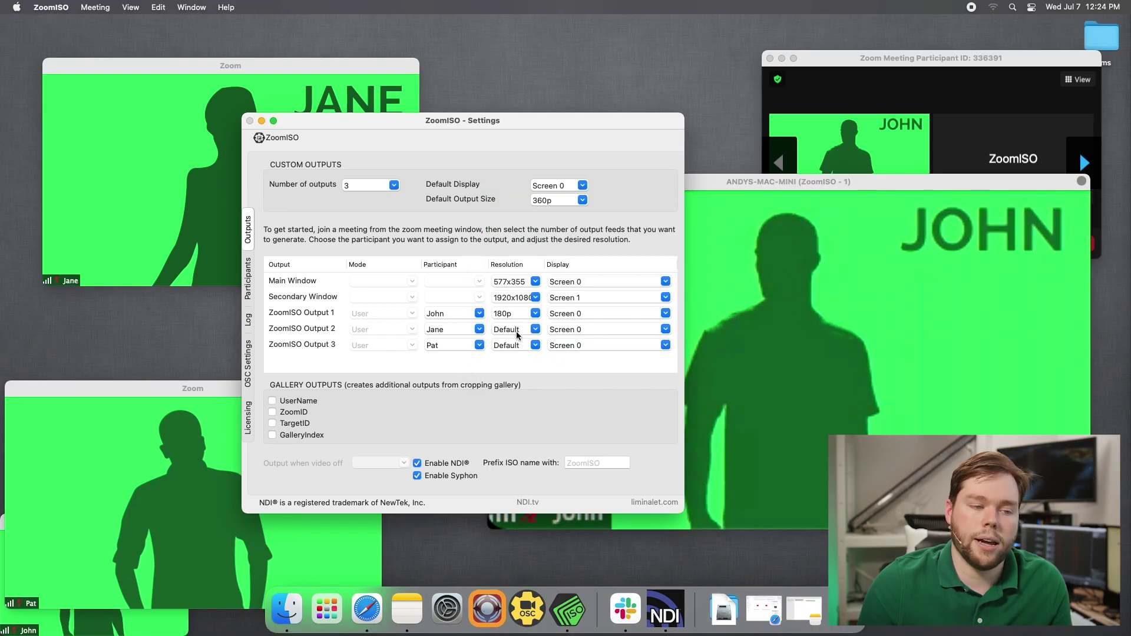
Step: Move John's Zoom output window up, return output 1 to Default, and make 720p the default size
left_click(48, 613)
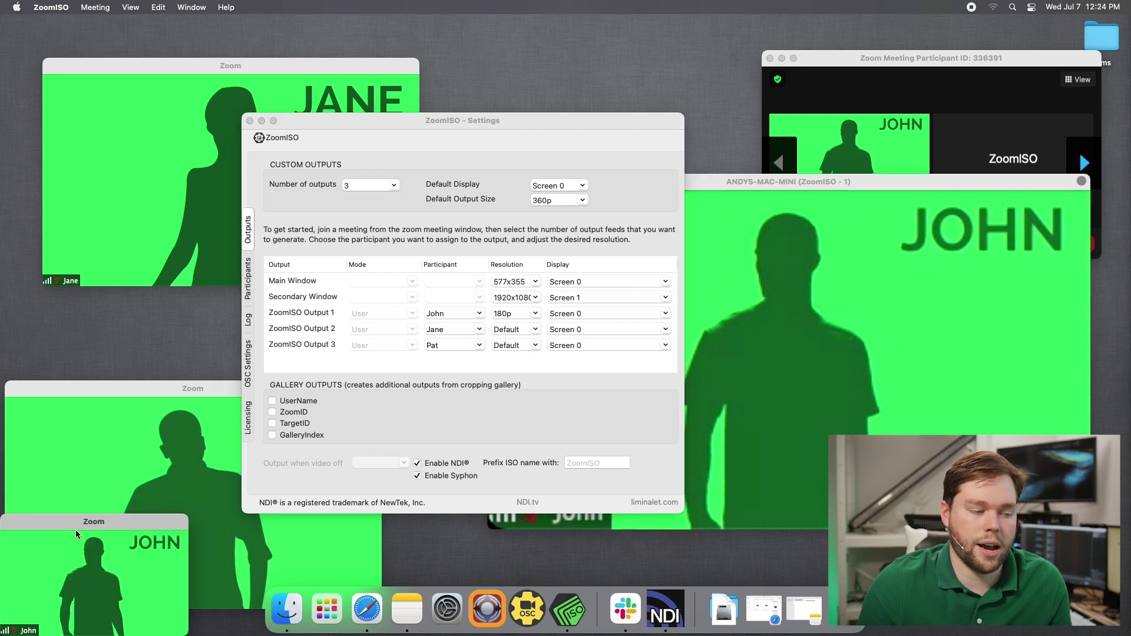
left_click_drag(49, 613, 63, 525)
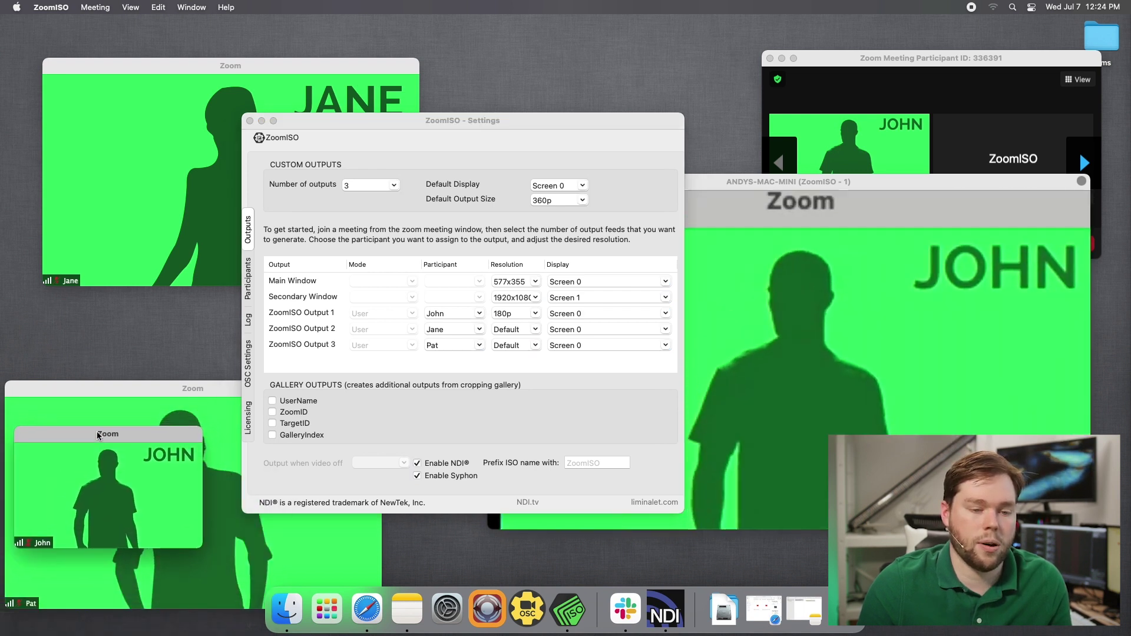
left_click(535, 313)
left_click(514, 314)
left_click(535, 313)
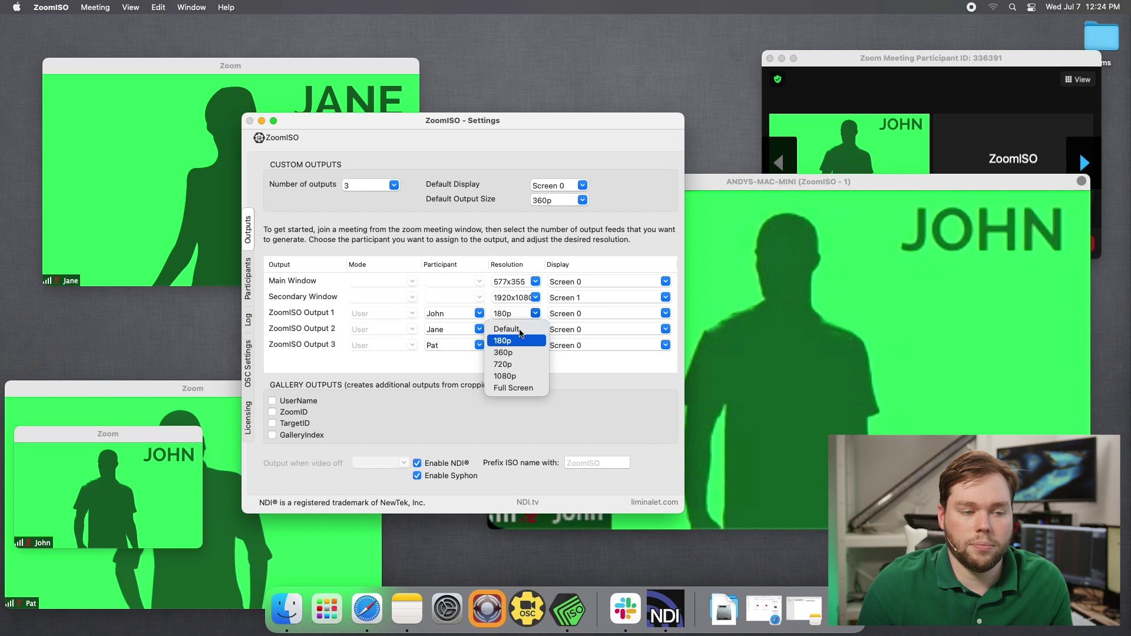
left_click(512, 330)
left_click(582, 201)
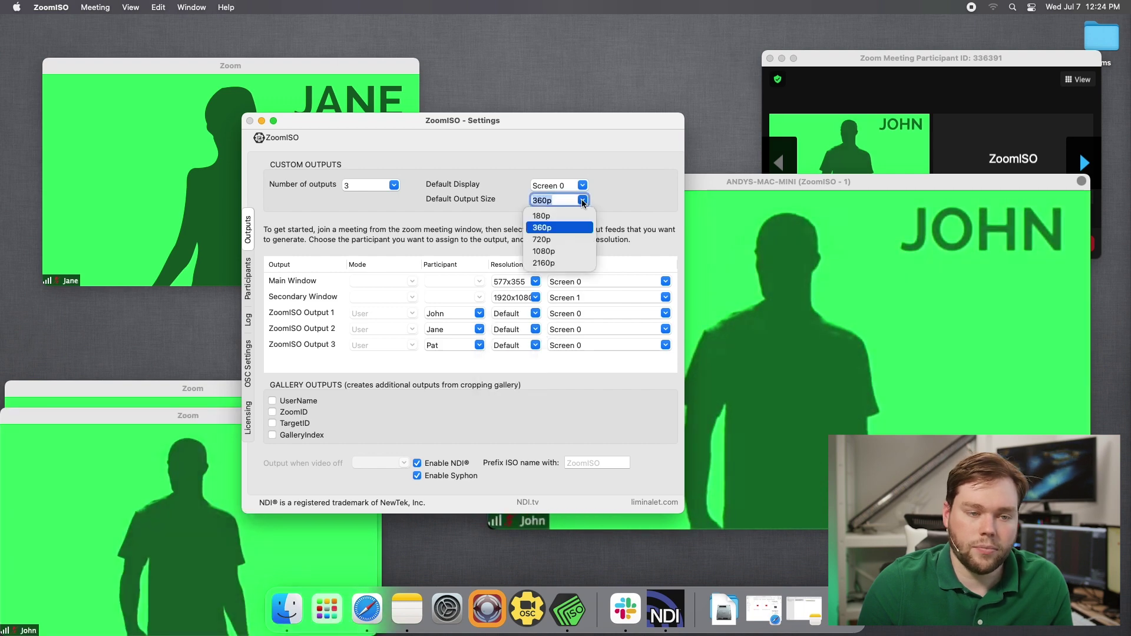
left_click(544, 239)
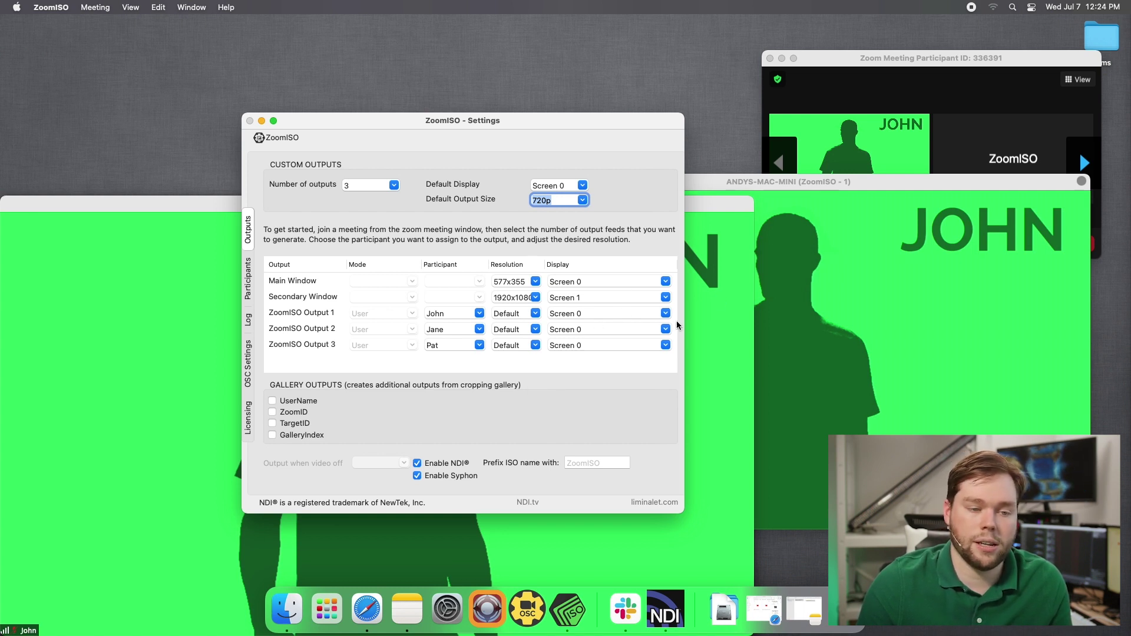
Step: Confirm output 1 stays at Default and move the Zoom meeting window to the left
left_click(536, 315)
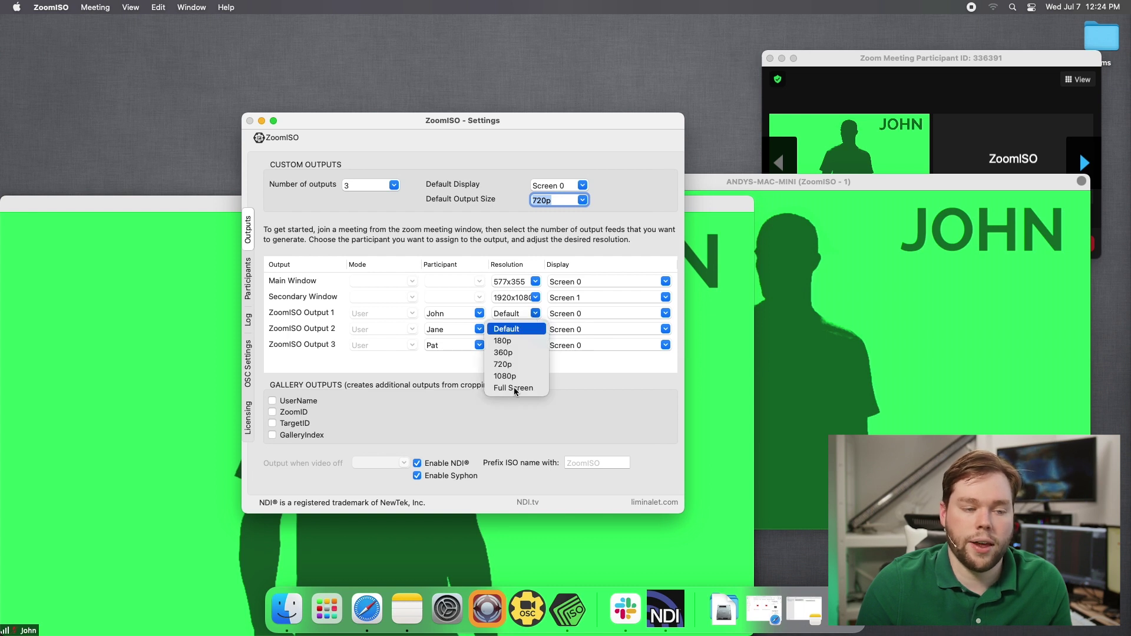
left_click(606, 386)
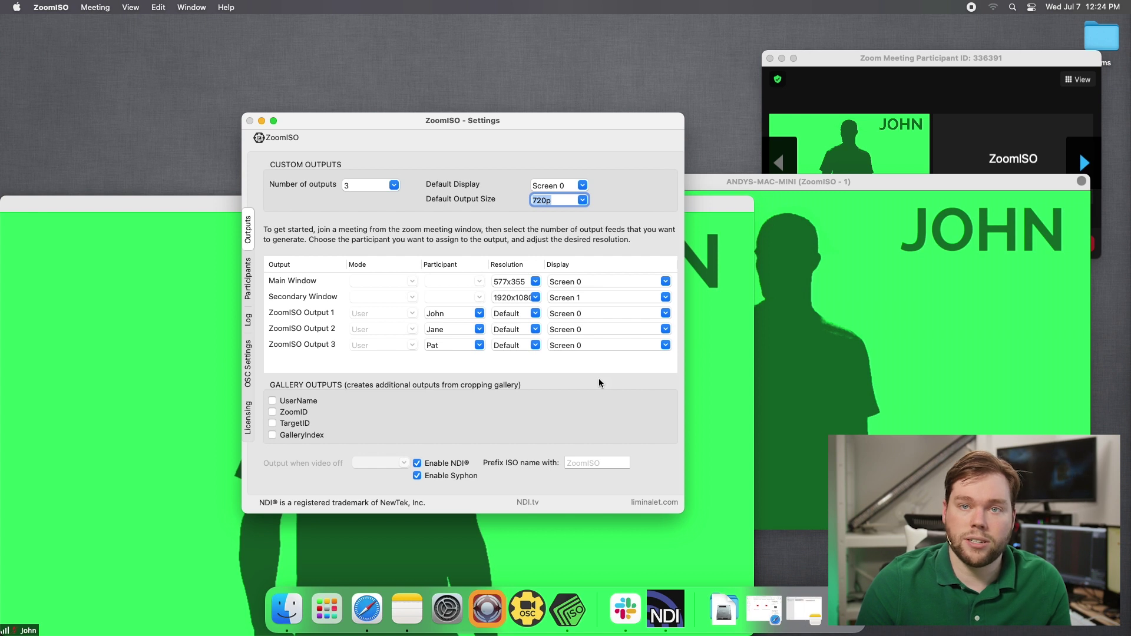
left_click_drag(853, 62, 706, 65)
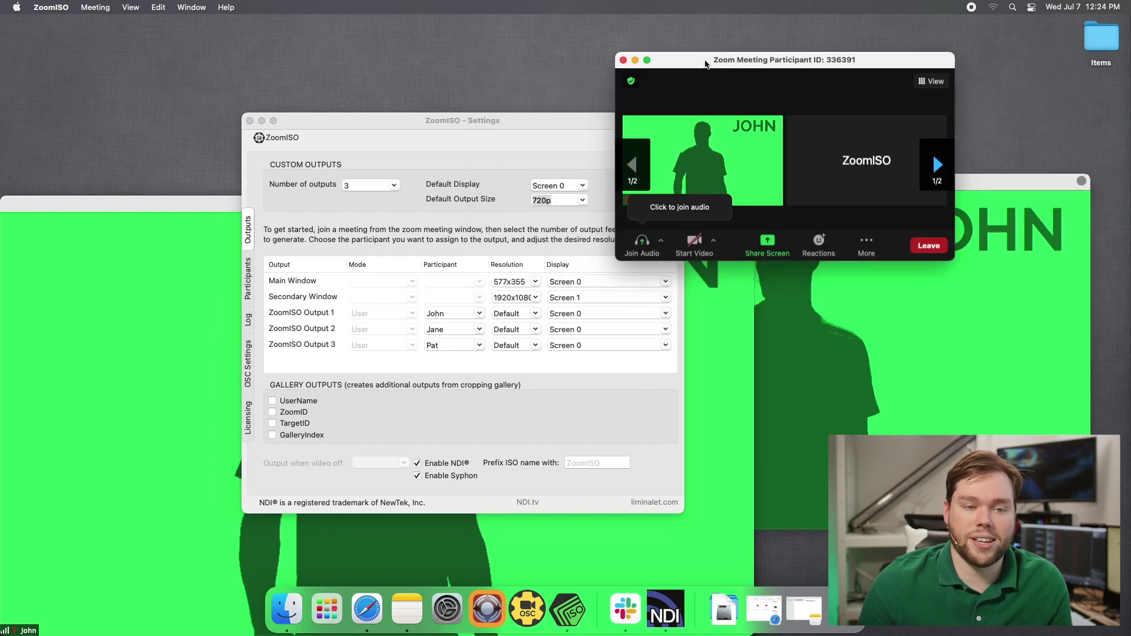